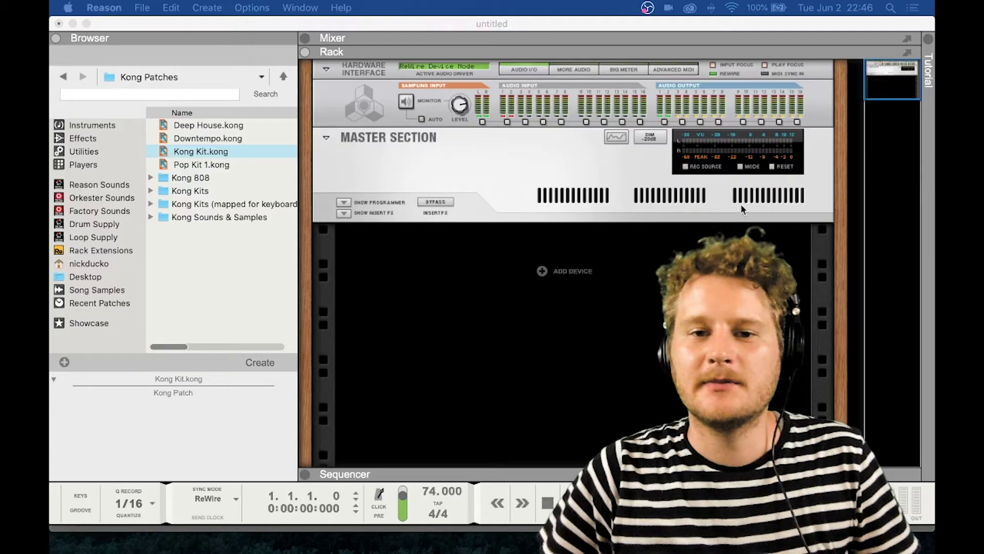
# Add a Kong Drum Designer to the empty rack and load the Yayo kit from the Hip Hop Kits folder
pyautogui.click(544, 275)
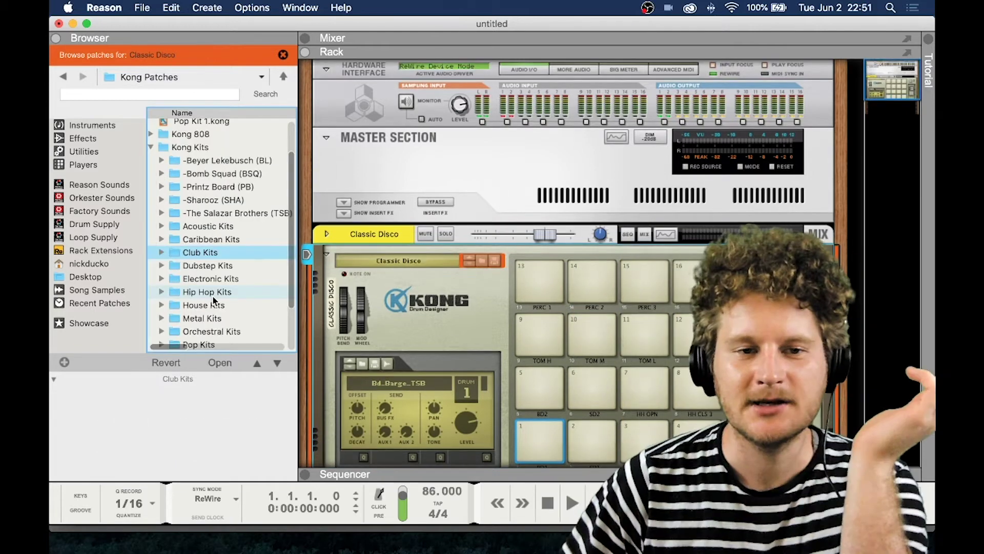
pyautogui.click(214, 296)
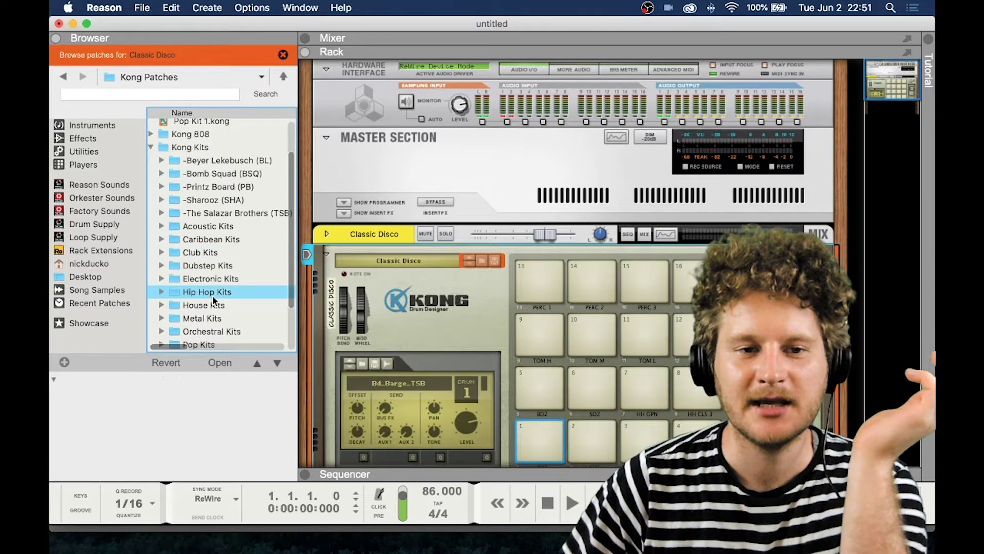
pyautogui.doubleClick(214, 296)
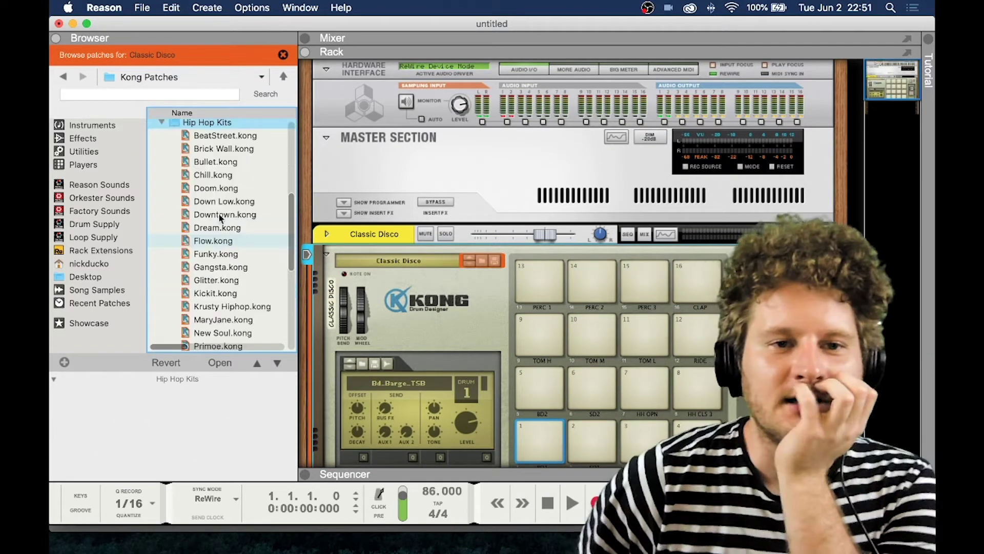
pyautogui.scroll(-1, 218, 182)
pyautogui.click(213, 157)
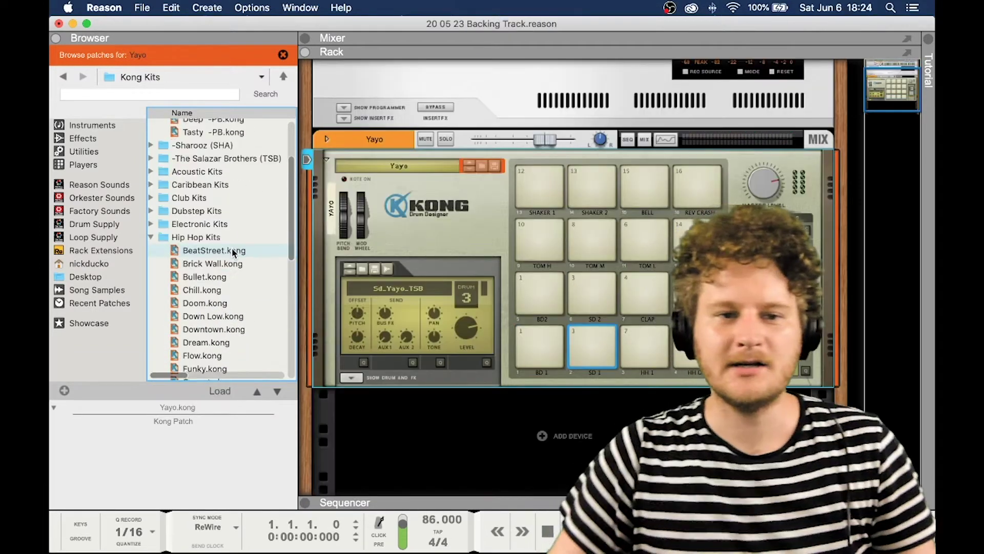
# Collapse the Hip Hop Kits folder and load the Baller -PB kit from the Printz Board folder into Kong
pyautogui.scroll(3, 232, 251)
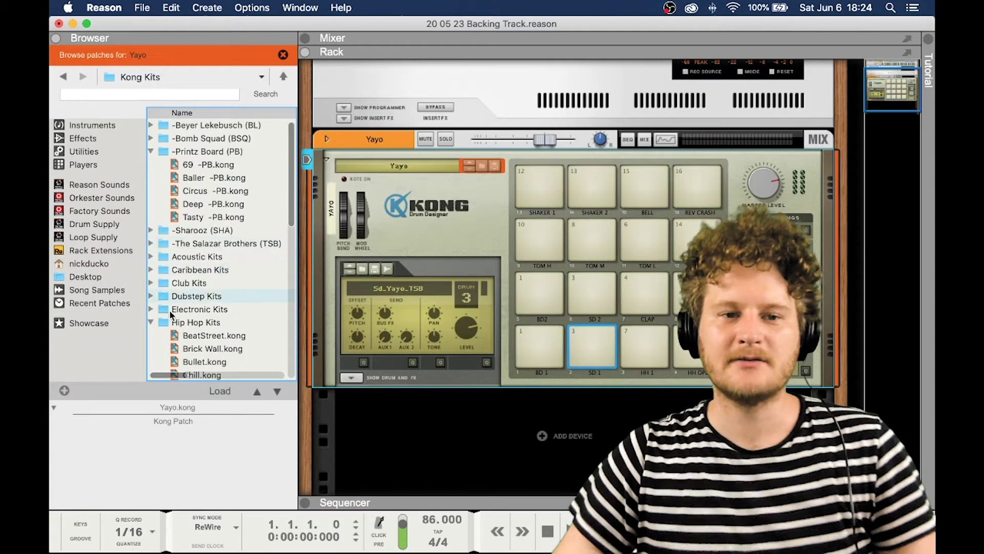
pyautogui.click(152, 320)
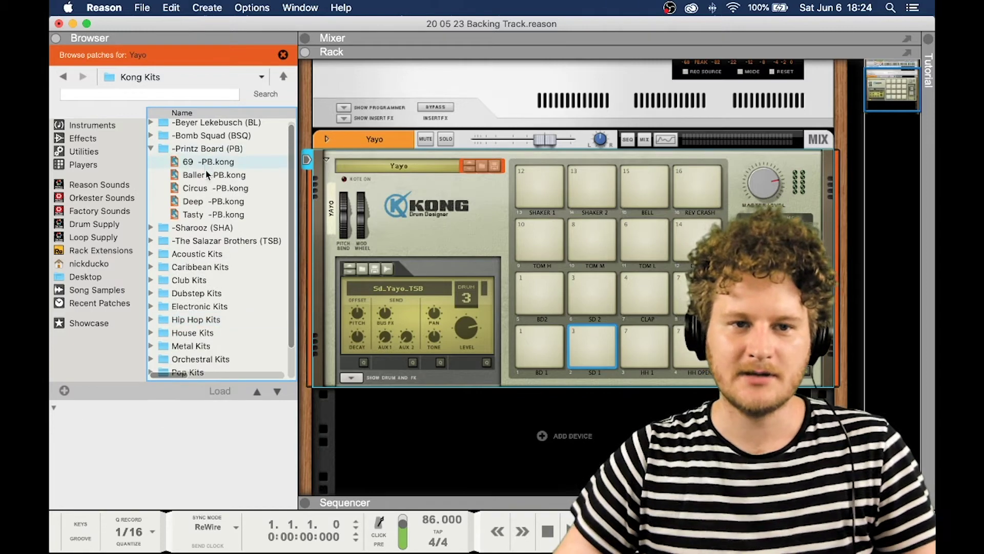
pyautogui.click(211, 175)
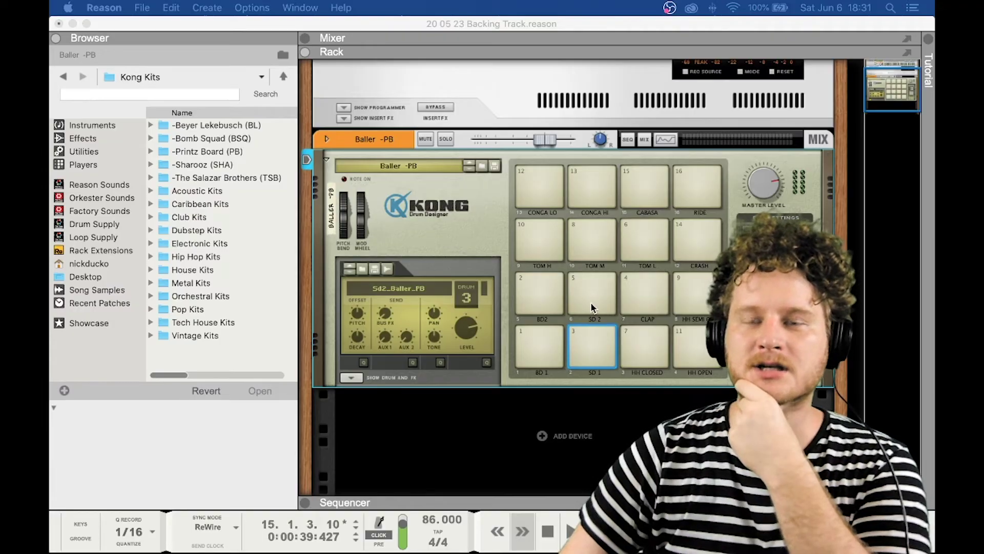
# Replace the drum sound on Kong's SD 2 pad with the Rim_Woody_BL.wav sample
pyautogui.click(595, 306)
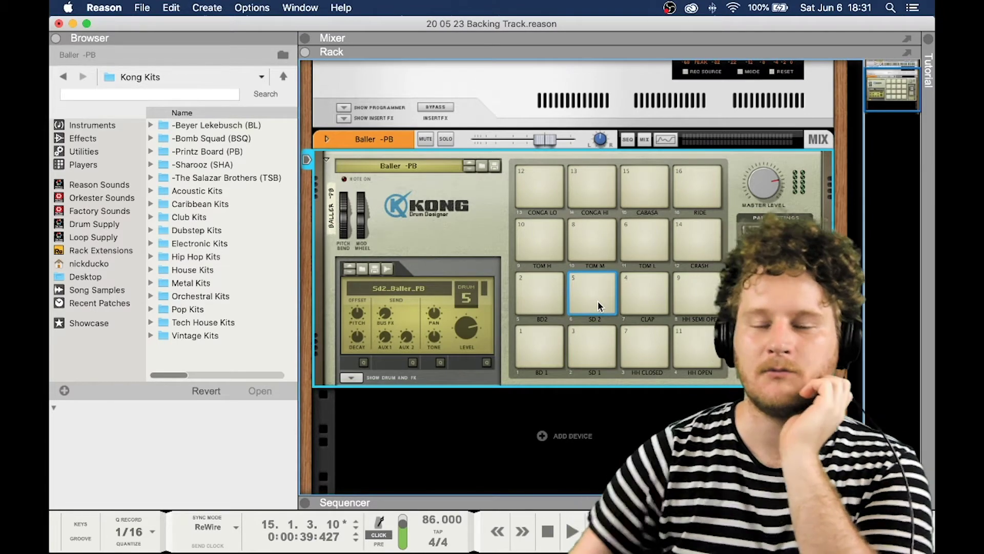
pyautogui.click(362, 269)
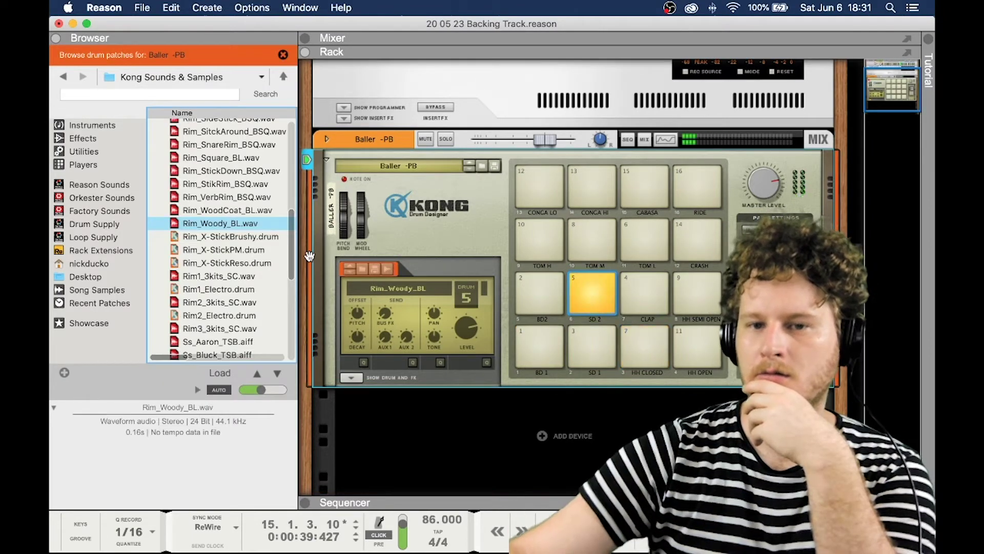
pyautogui.click(437, 342)
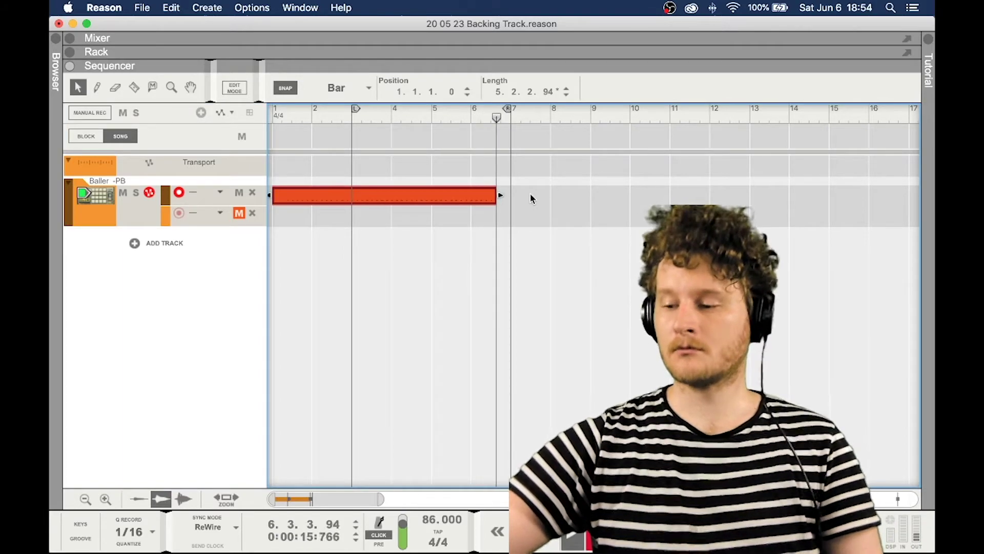
# Record the drum part on the Baller -PB track in successive takes from bar 1
pyautogui.press('space')
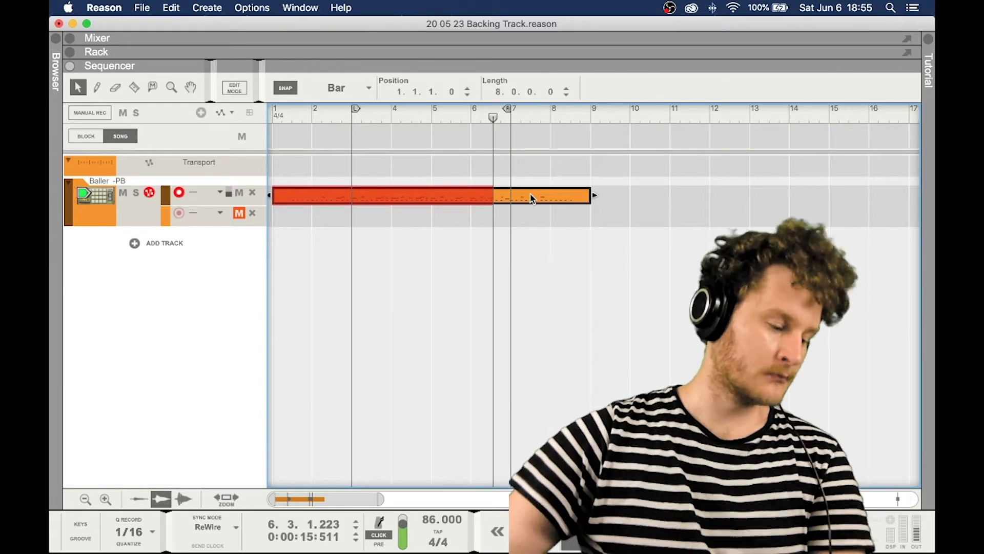
pyautogui.press('space')
pyautogui.press('r')
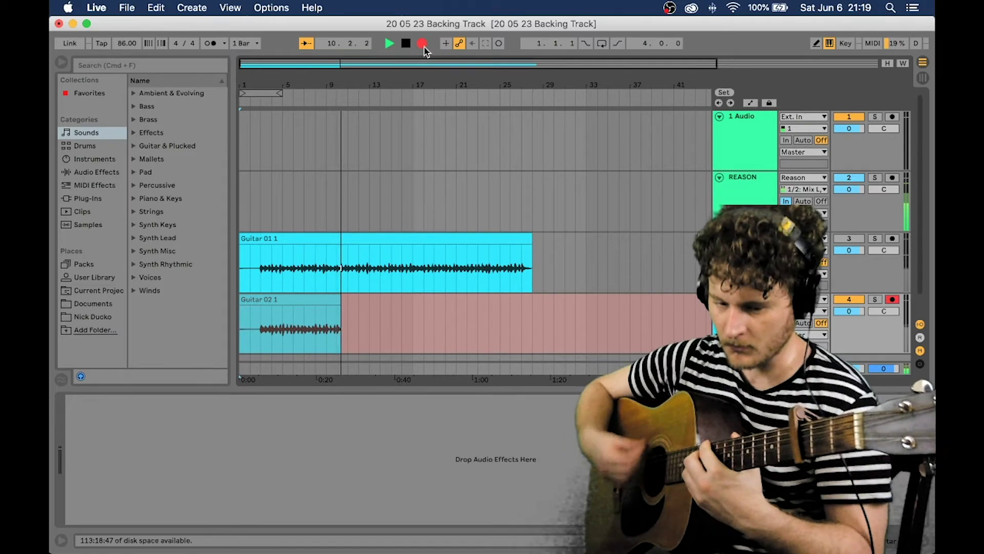
# In Live, start an audio export of the set with the recorded Guitar 01 and Guitar 02 tracks
pyautogui.click(135, 14)
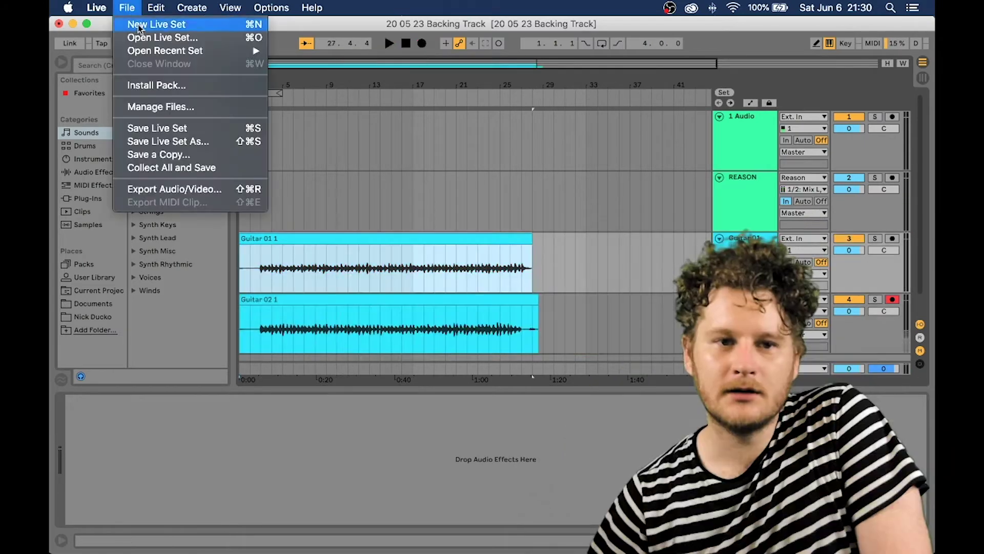
pyautogui.click(158, 188)
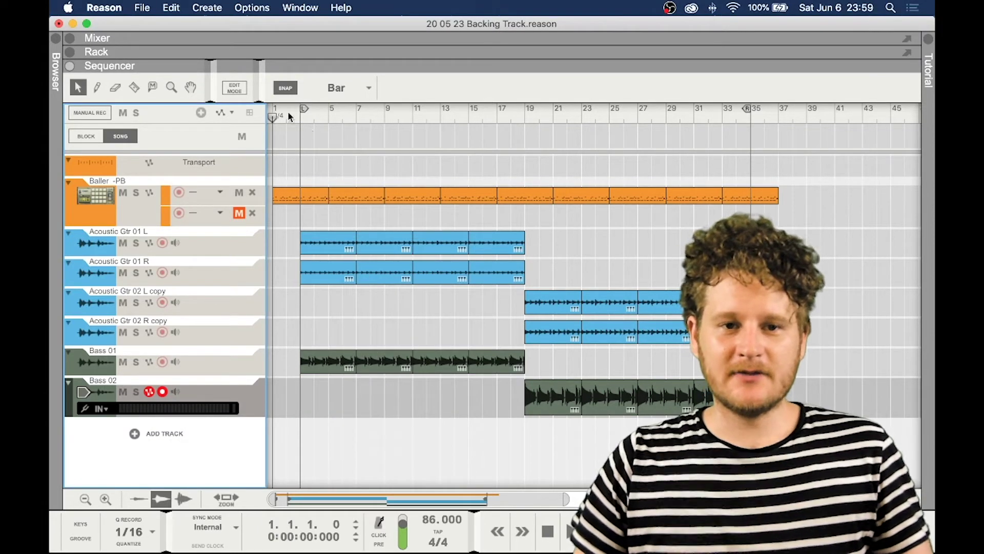
# In Reason, play the arrangement from the start and jump ahead to about bar 18, before the second guitar and bass section
pyautogui.click(321, 165)
pyautogui.press('space')
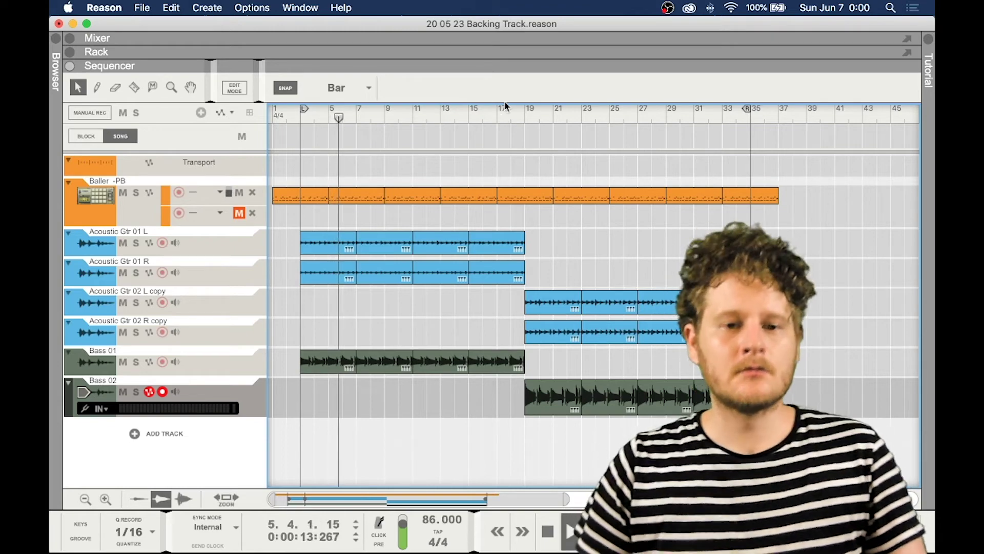
pyautogui.click(510, 108)
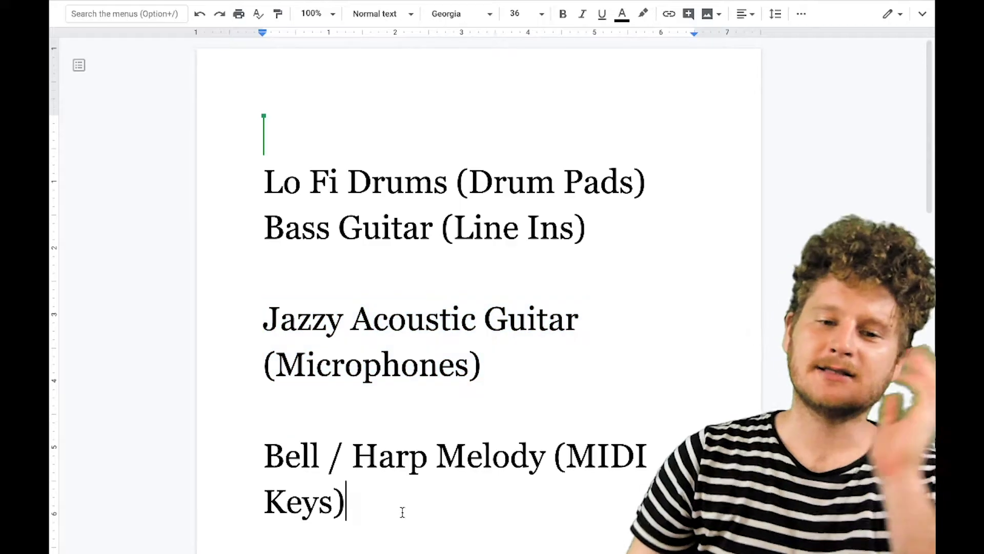
# Highlight the Bell / Harp Melody entry in the notes document, and add a Klang Tuned Percussion instrument to an empty area of Reason's rack
pyautogui.moveTo(403, 512); pyautogui.dragTo(224, 461)
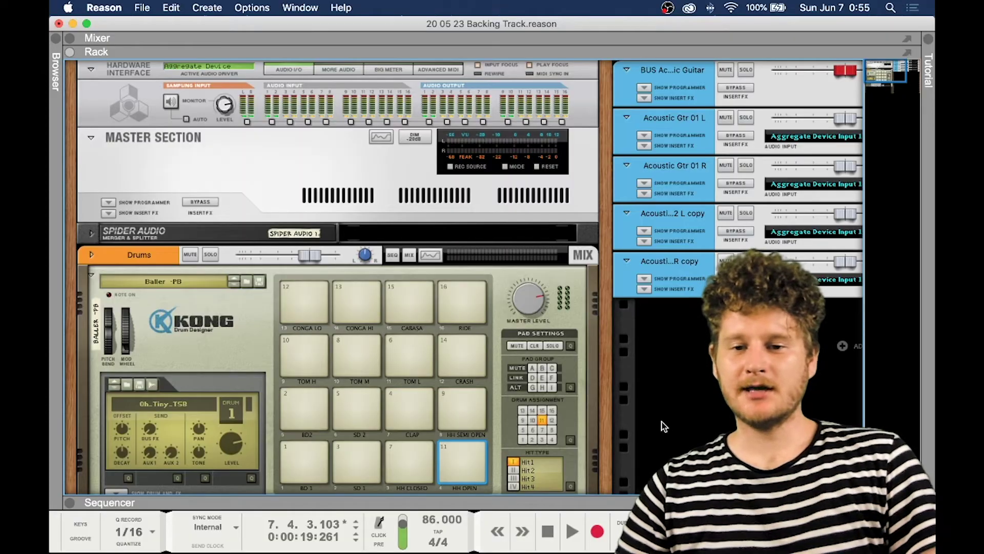
pyautogui.hscroll(10, 665, 426)
pyautogui.scroll(-3, 664, 426)
pyautogui.click(641, 332)
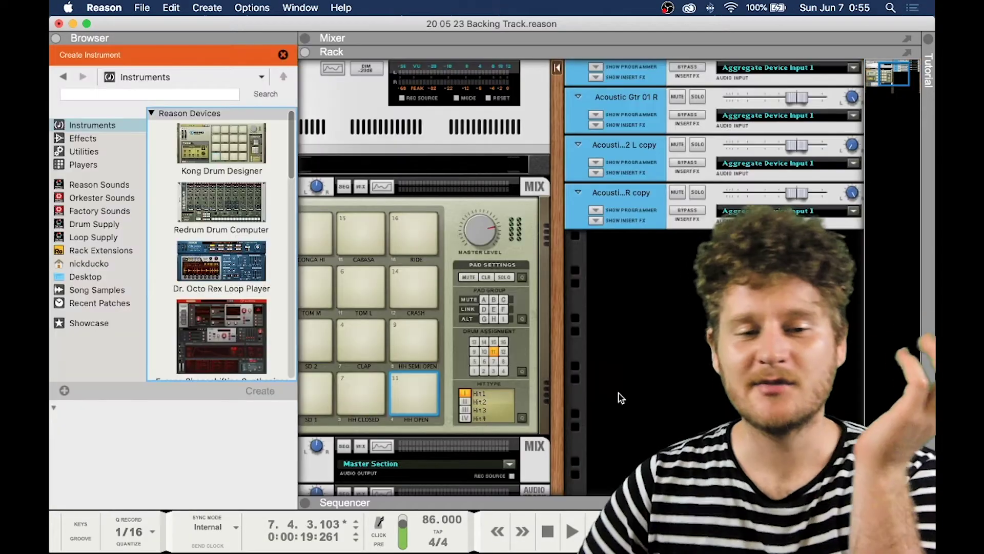
pyautogui.scroll(-5, 156, 304)
pyautogui.click(223, 168)
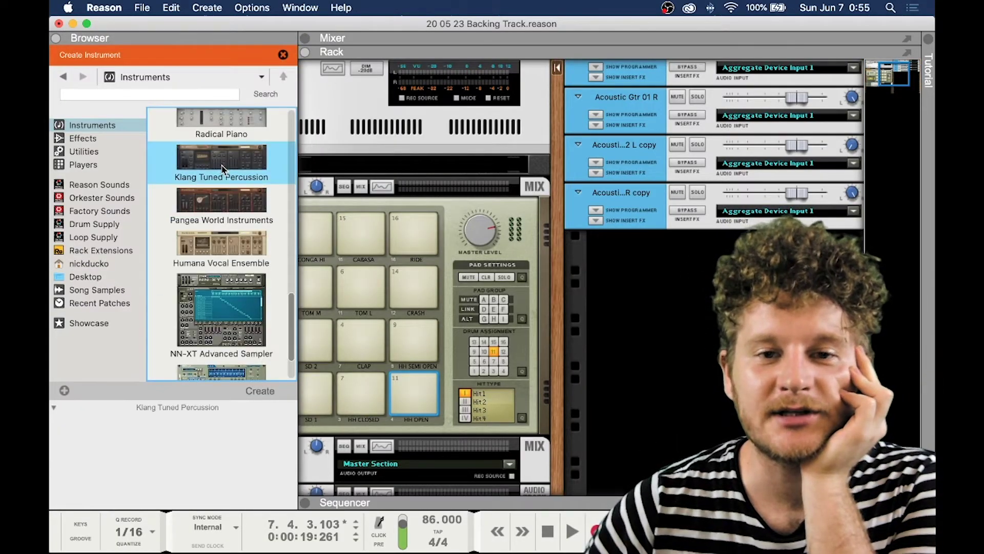
pyautogui.doubleClick(222, 168)
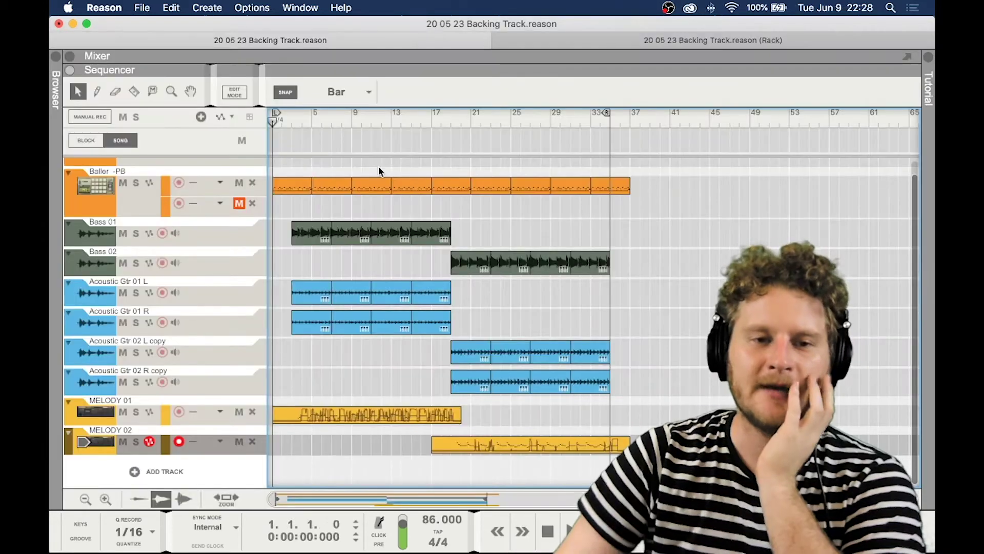
# Switch to the rack window and bring up the device options for the Master Section
pyautogui.scroll(1, 379, 170)
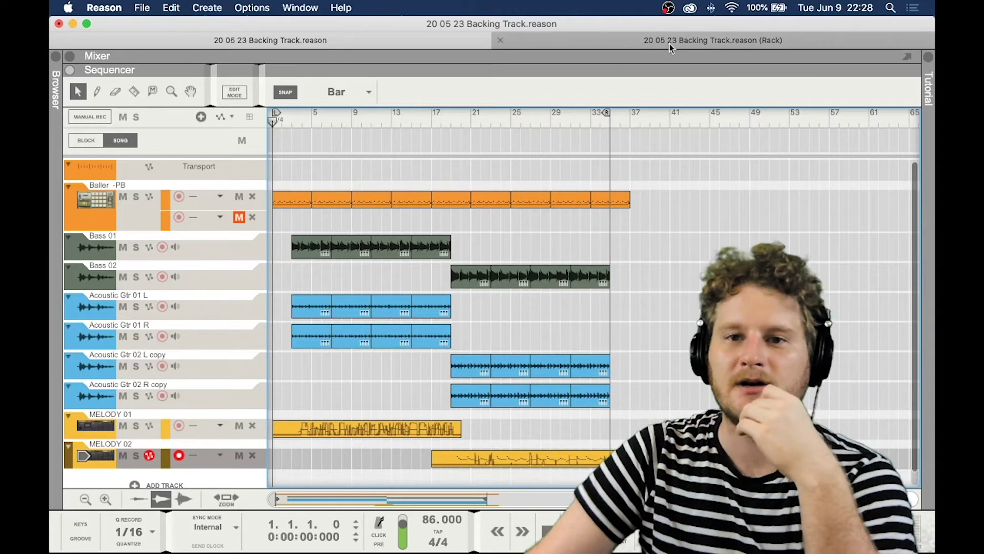
pyautogui.click(670, 44)
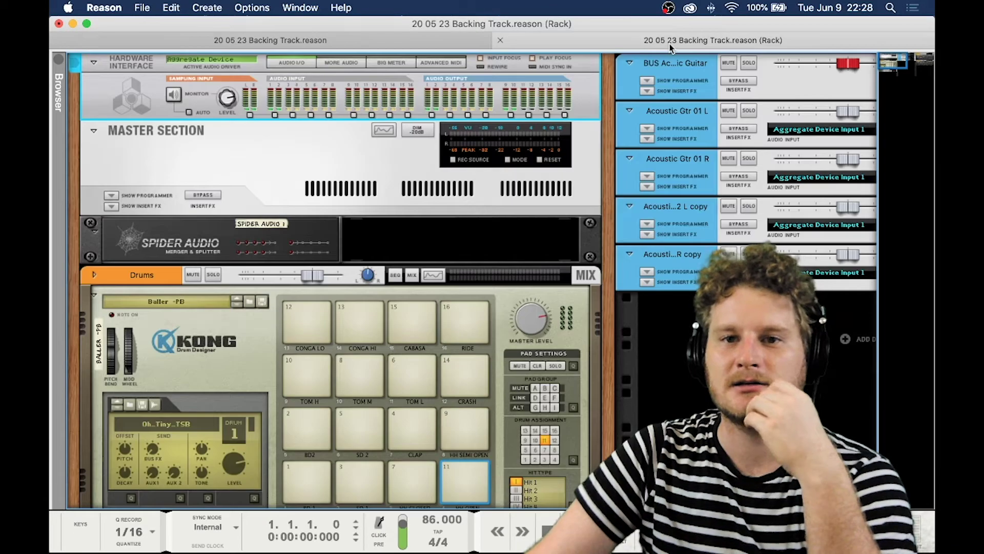
pyautogui.rightClick(255, 221)
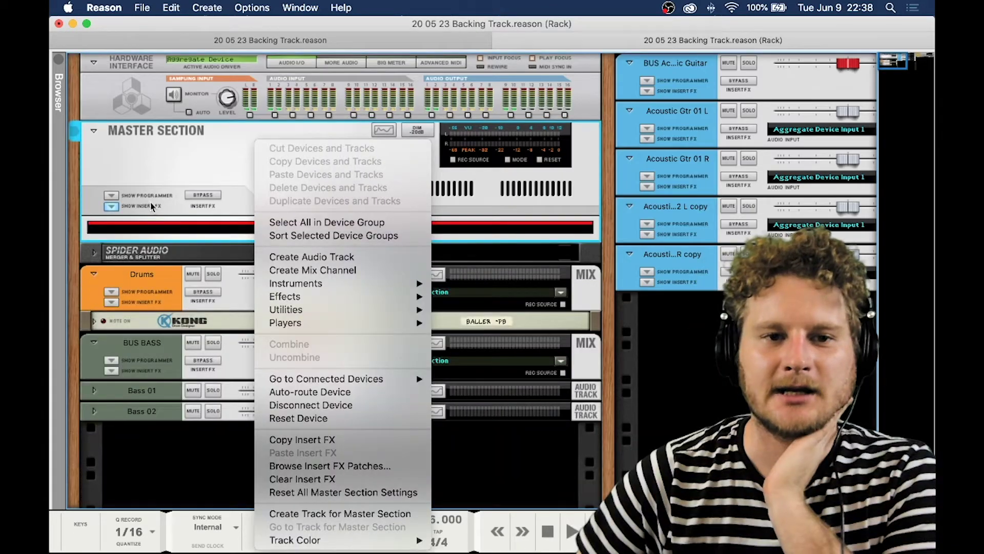
pyautogui.click(169, 227)
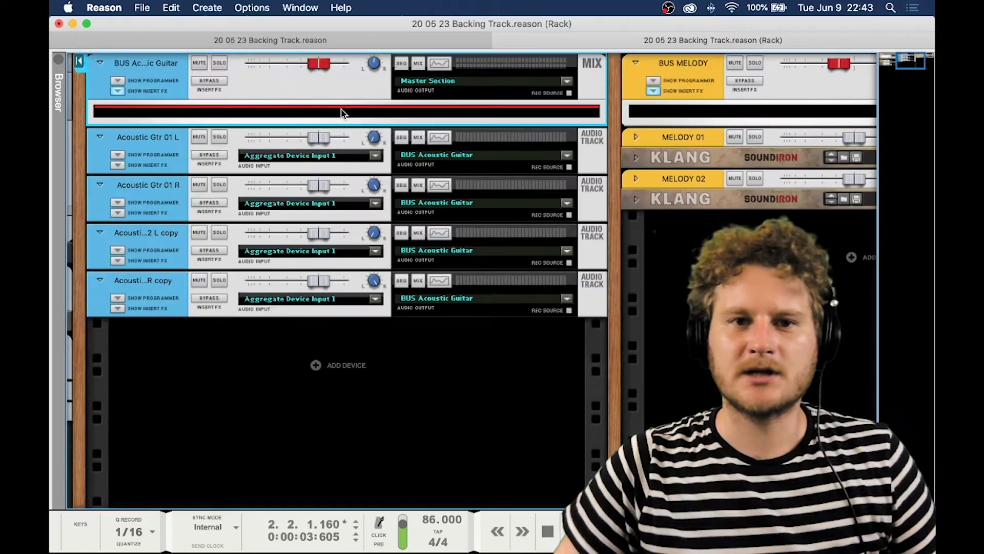
# Add insert effects to BUS Acoustic Guitar and load the Tape Saturation A patch into its Scream 4
pyautogui.rightClick(343, 113)
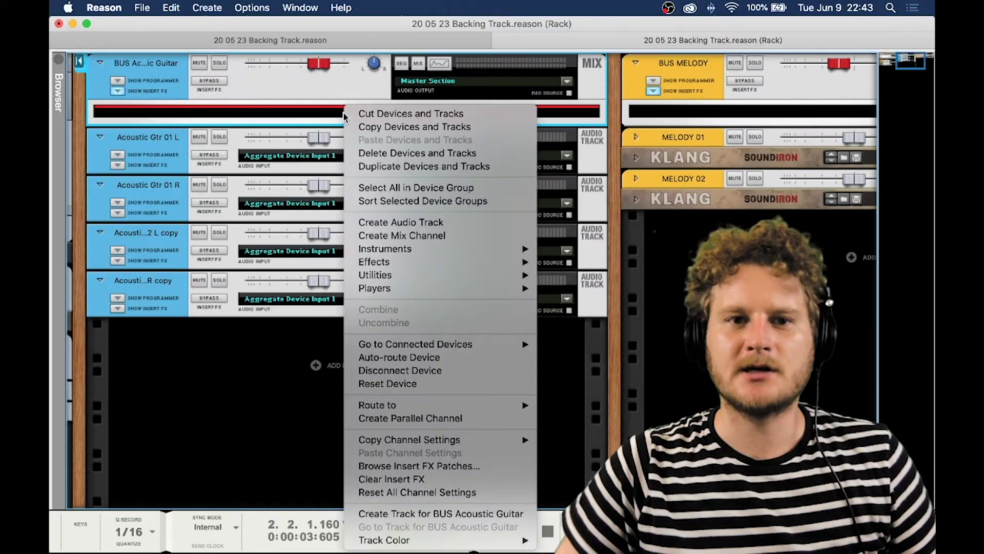
pyautogui.moveTo(451, 275)
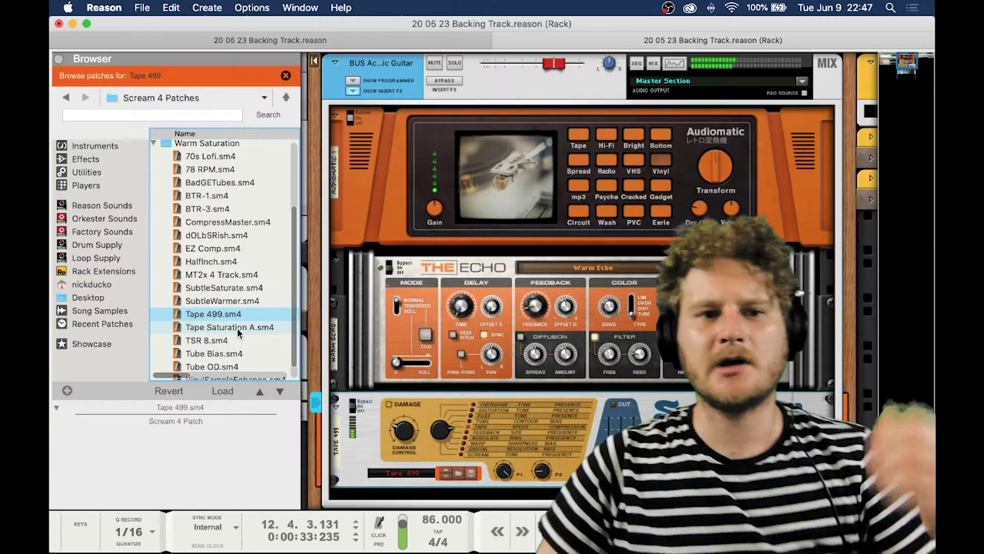
pyautogui.click(237, 327)
pyautogui.click(222, 391)
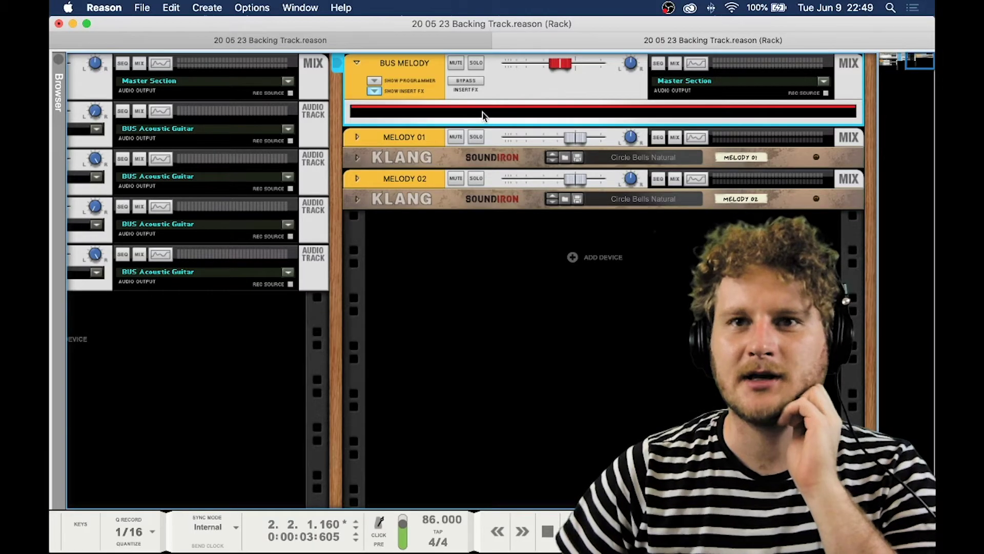
# Add an Audiomatic Retro Transformer and The Echo as insert effects on BUS MELODY
pyautogui.rightClick(482, 112)
pyautogui.moveTo(579, 251)
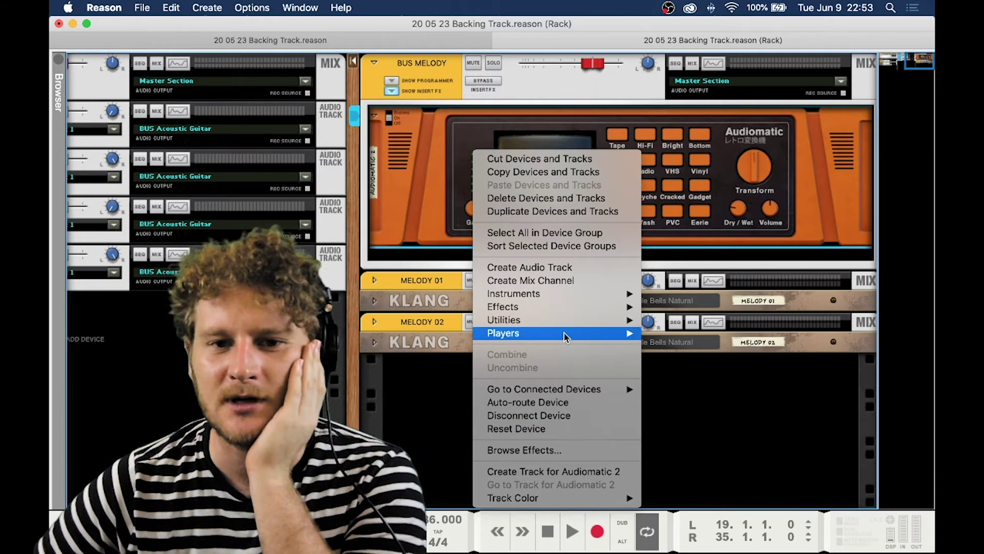
pyautogui.moveTo(564, 333)
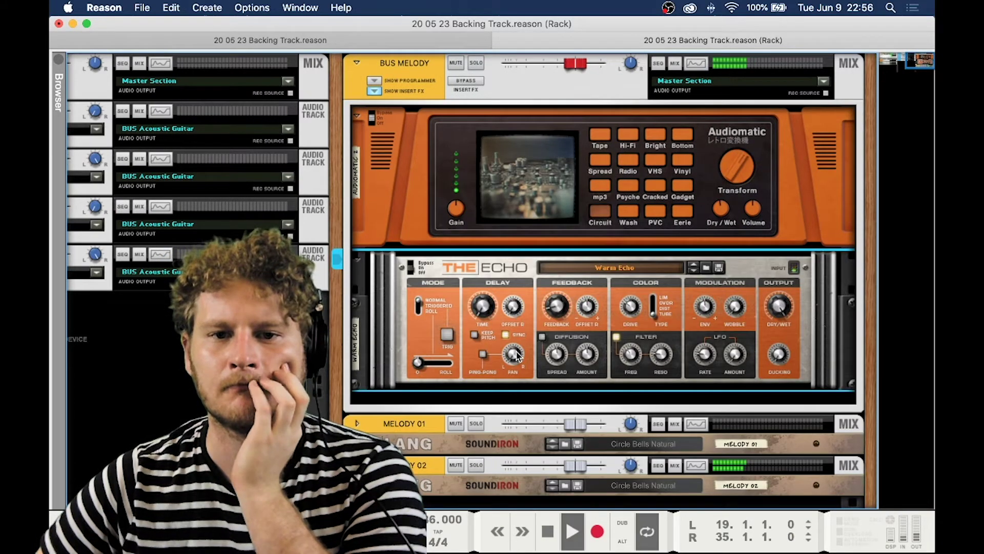
# Insert an RV7000 MkII Reverb after the Audiomatic in the BUS MELODY effects chain
pyautogui.click(832, 181)
pyautogui.rightClick(808, 162)
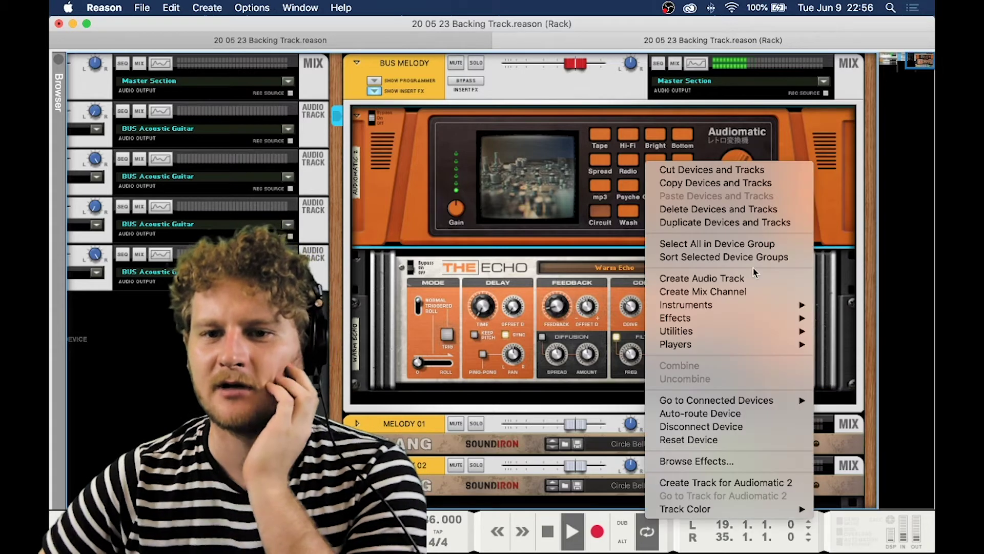
pyautogui.moveTo(727, 319)
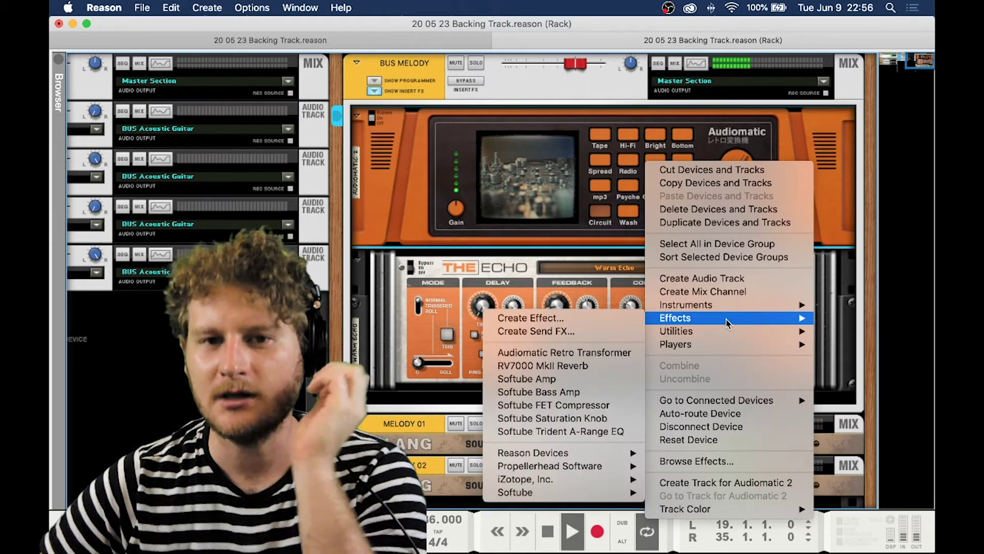
pyautogui.click(629, 366)
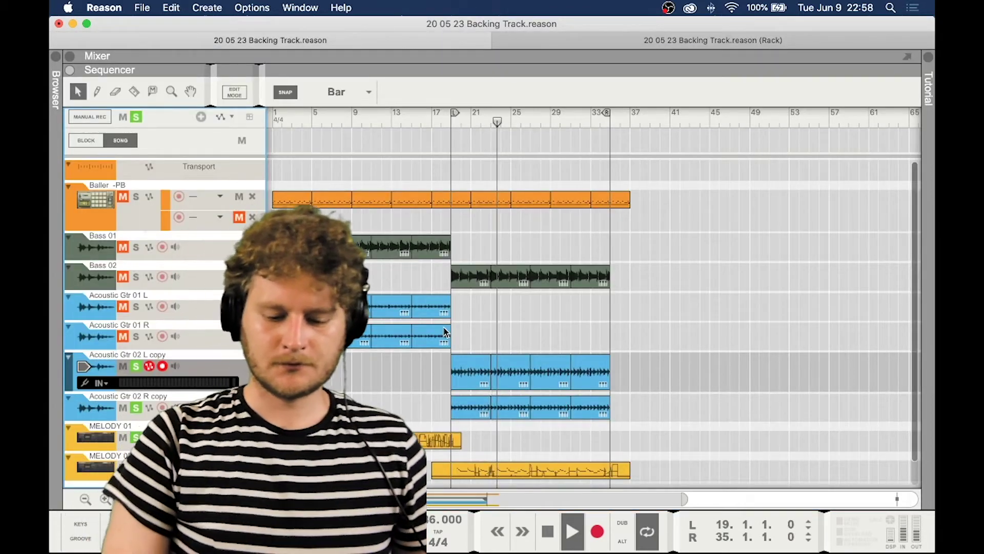
# Check the acoustic guitar and melody channels in the mixer and sequencer, and return to the BUS MELODY effects in the rack
pyautogui.press('F5')
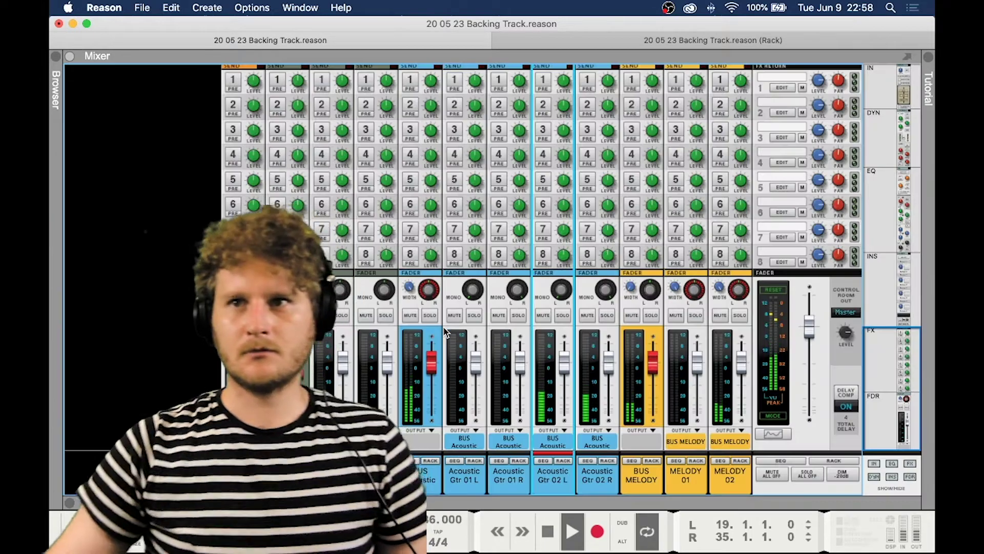
pyautogui.press('F7')
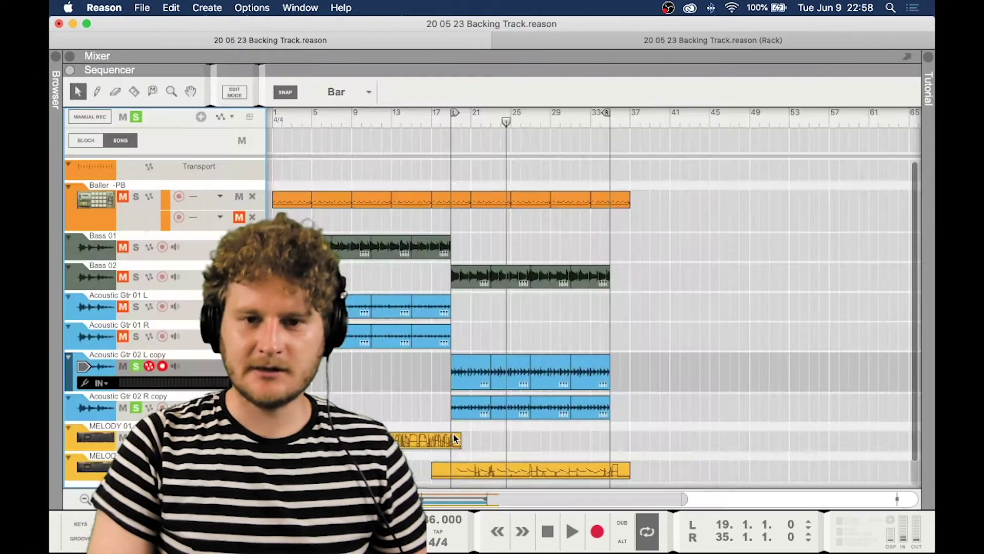
pyautogui.press('F6')
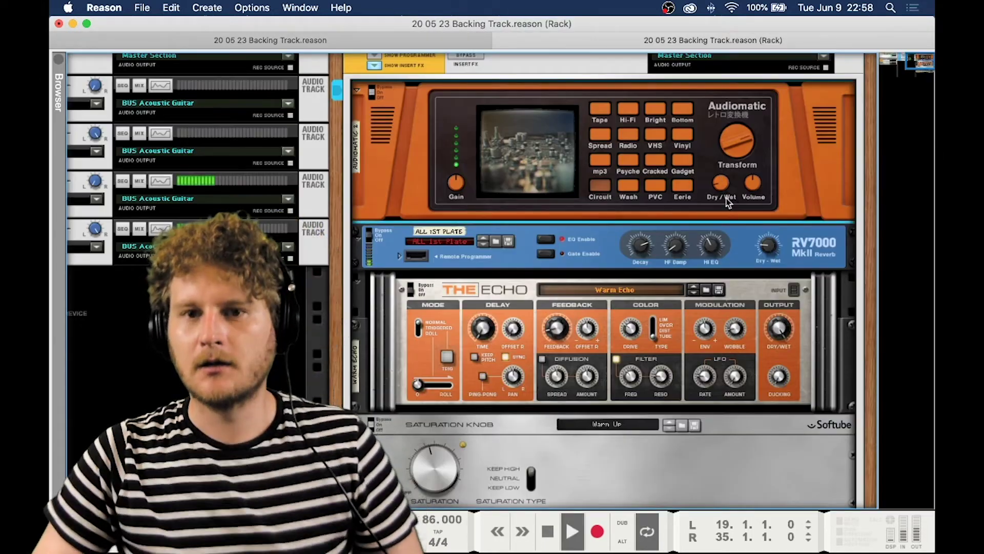
# Replace the Saturation Knob in the BUS MELODY chain with a Scream 4 on the Tape Saturation A patch, and collapse the insert effects
pyautogui.click(764, 430)
pyautogui.press('space')
pyautogui.press('BackSpace')
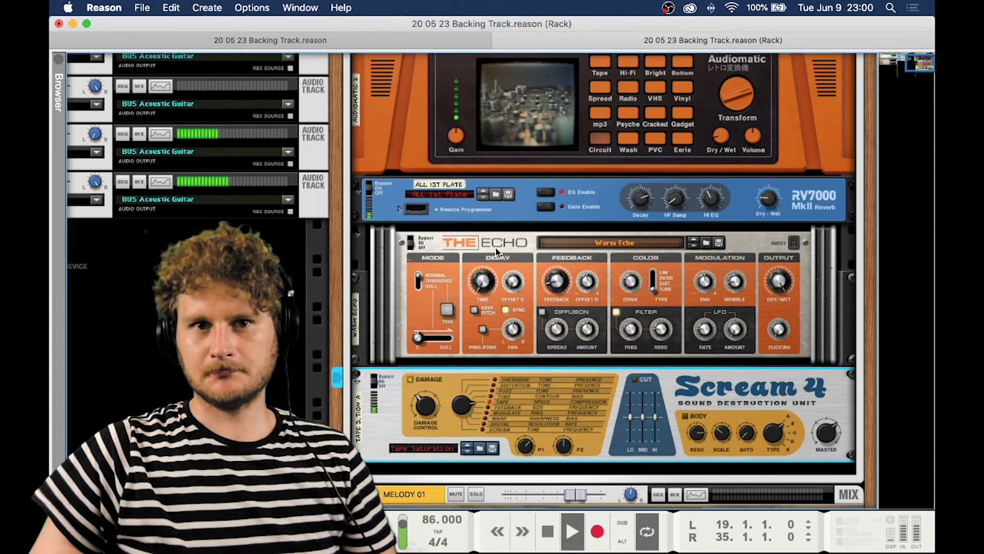
pyautogui.scroll(3, 497, 248)
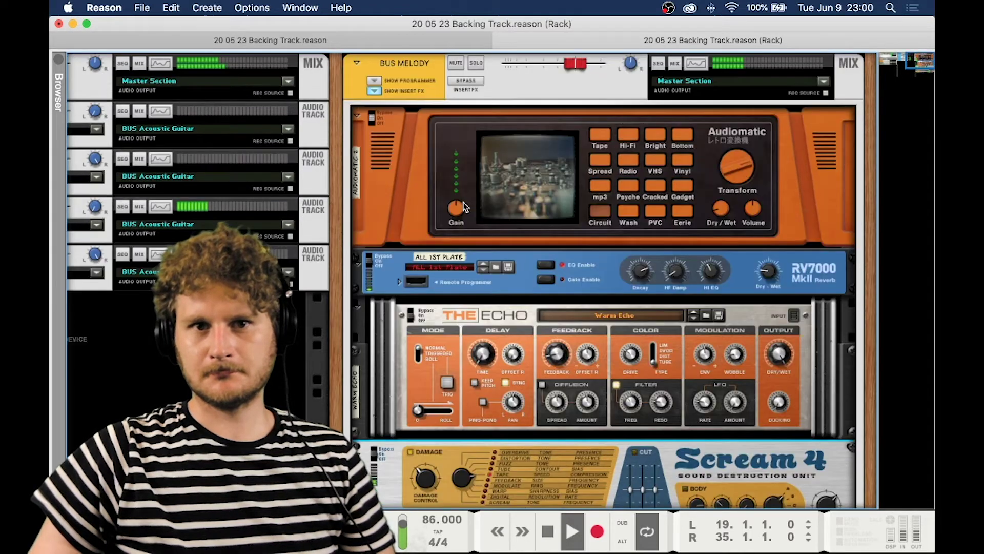
pyautogui.click(374, 91)
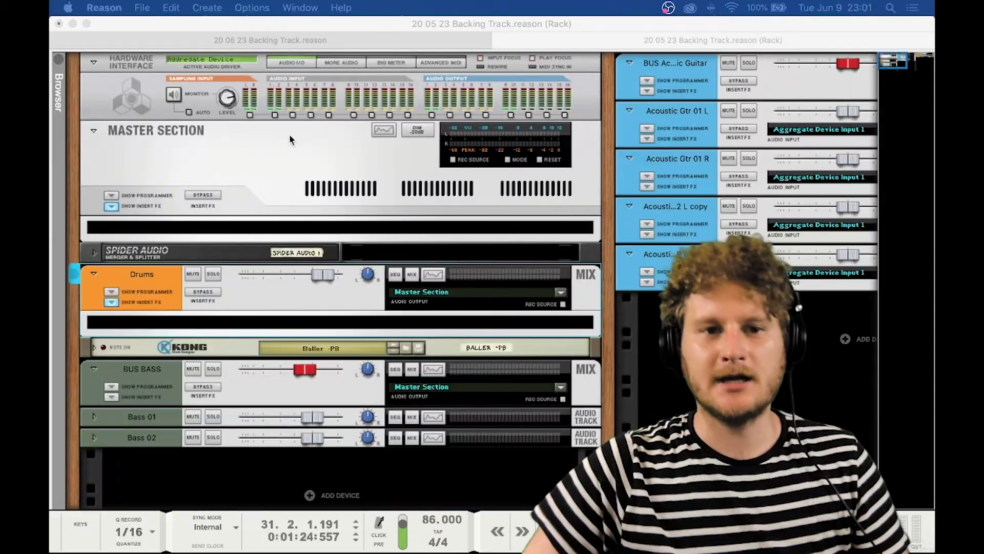
# Try an Audiomatic Retro Transformer with the VHS preset on the Master Section and vary its Transform amount
pyautogui.click(287, 228)
pyautogui.rightClick(288, 228)
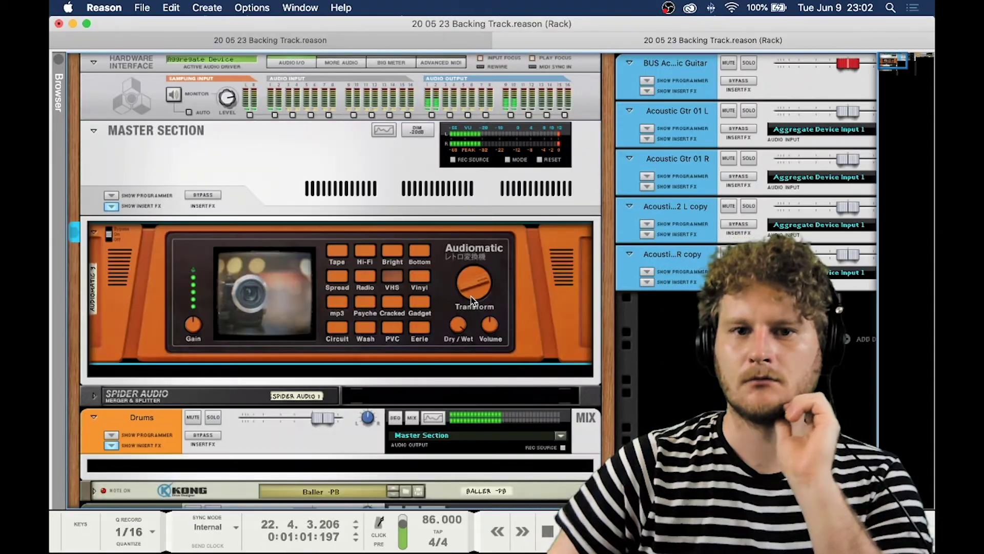
pyautogui.moveTo(472, 303); pyautogui.dragTo(474, 308)
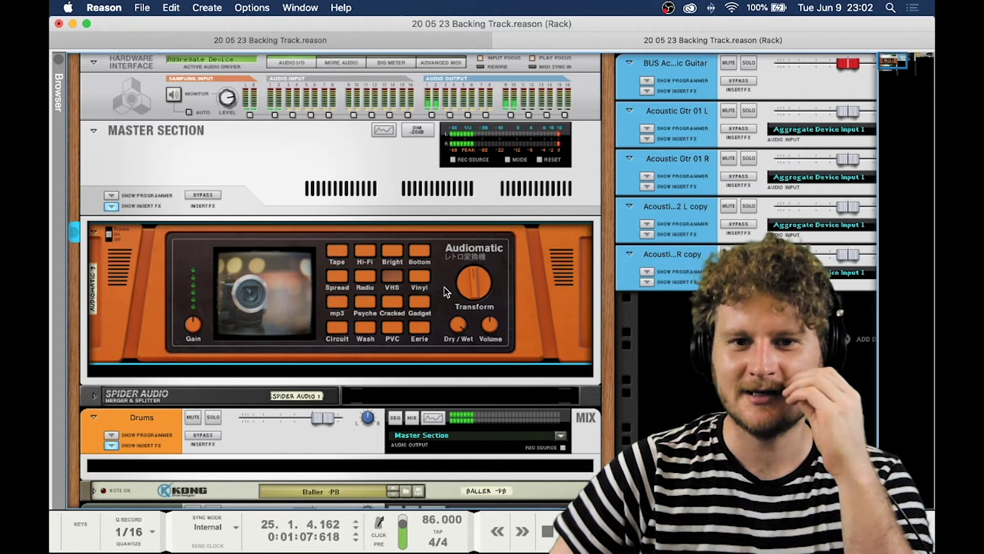
pyautogui.moveTo(474, 285); pyautogui.dragTo(468, 259)
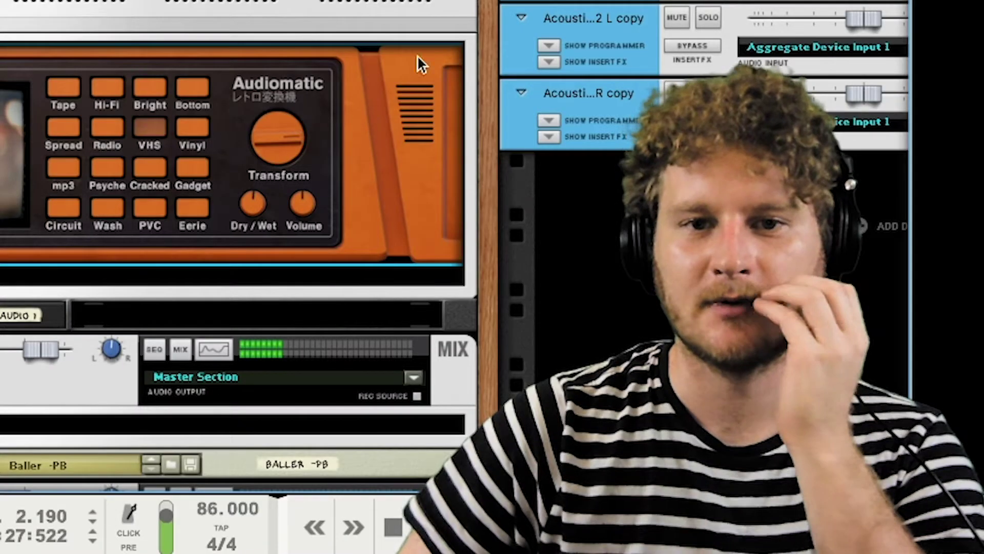
# Try an RV7000 MkII Reverb after the Audiomatic on the Master Section and browse its drum reverb patches
pyautogui.rightClick(553, 195)
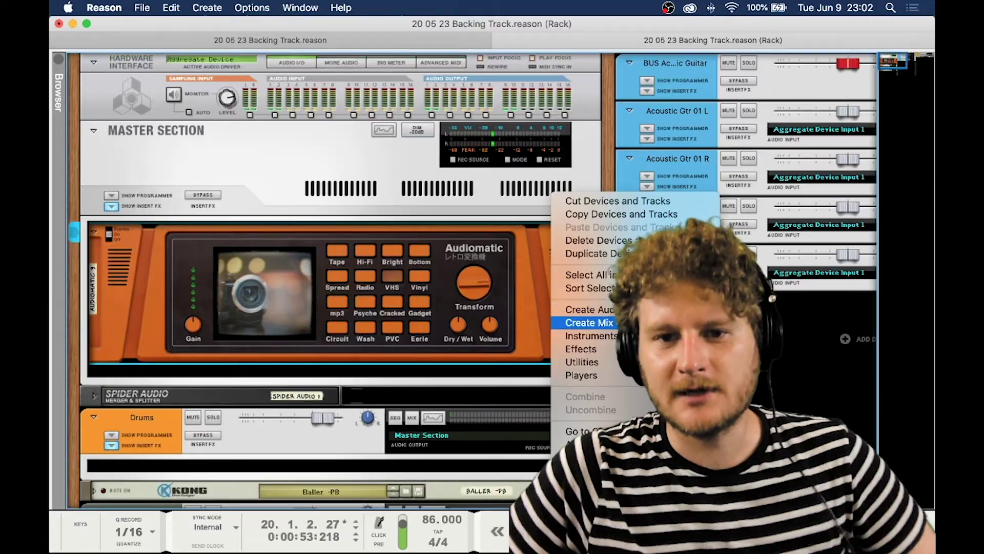
pyautogui.moveTo(581, 349)
pyautogui.click(769, 394)
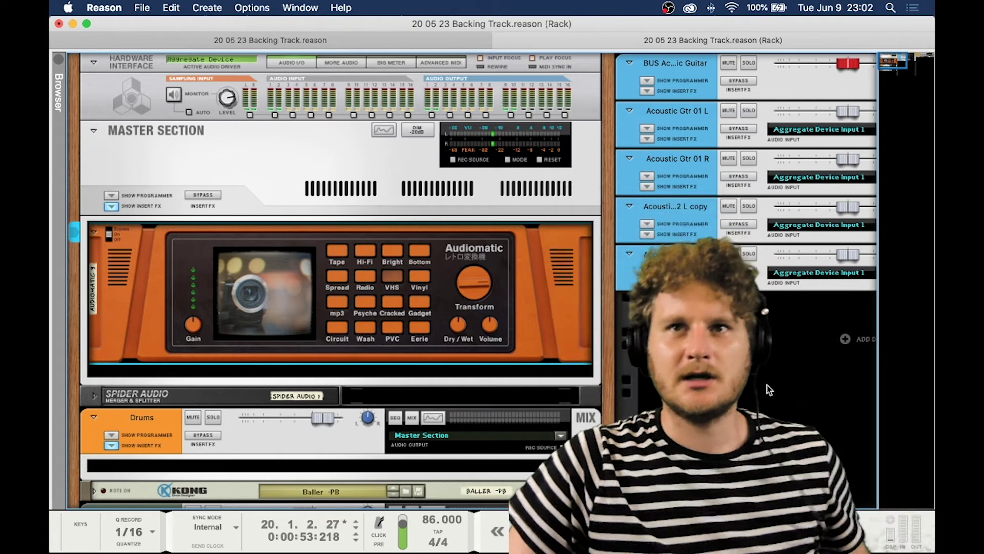
pyautogui.click(222, 399)
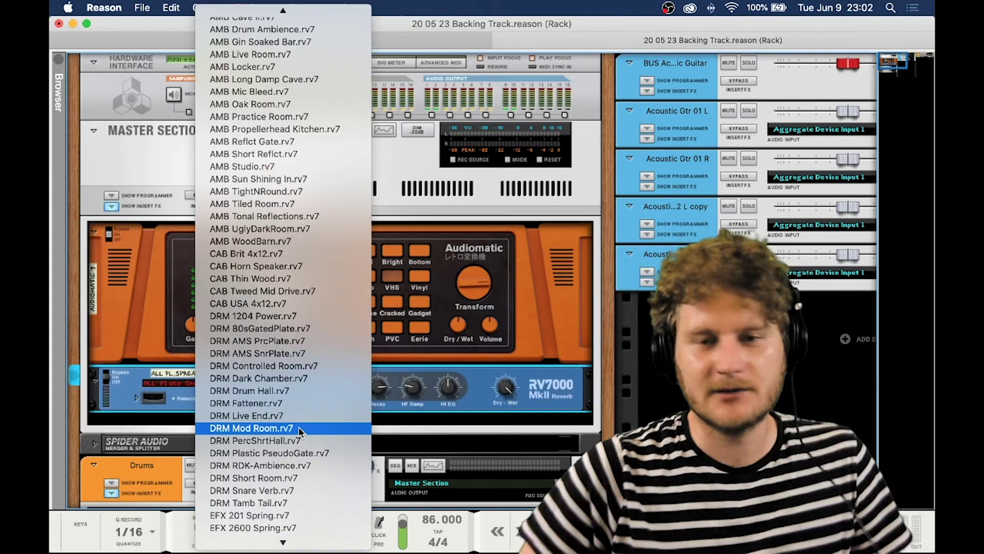
pyautogui.scroll(-2, 299, 428)
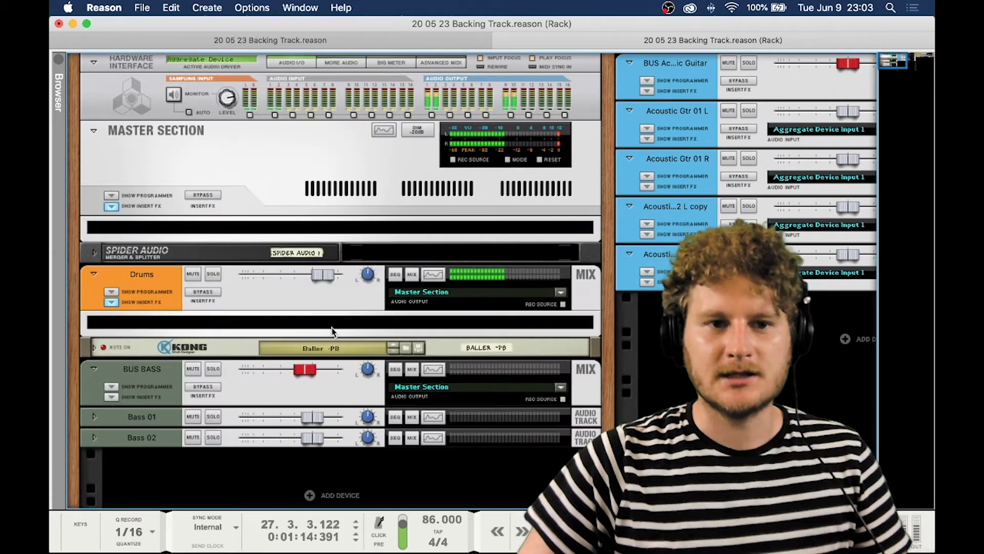
# Add an RV7000 MkII Reverb as an insert effect on the Drums channel and load the DRM RDK-Ambience patch
pyautogui.rightClick(344, 512)
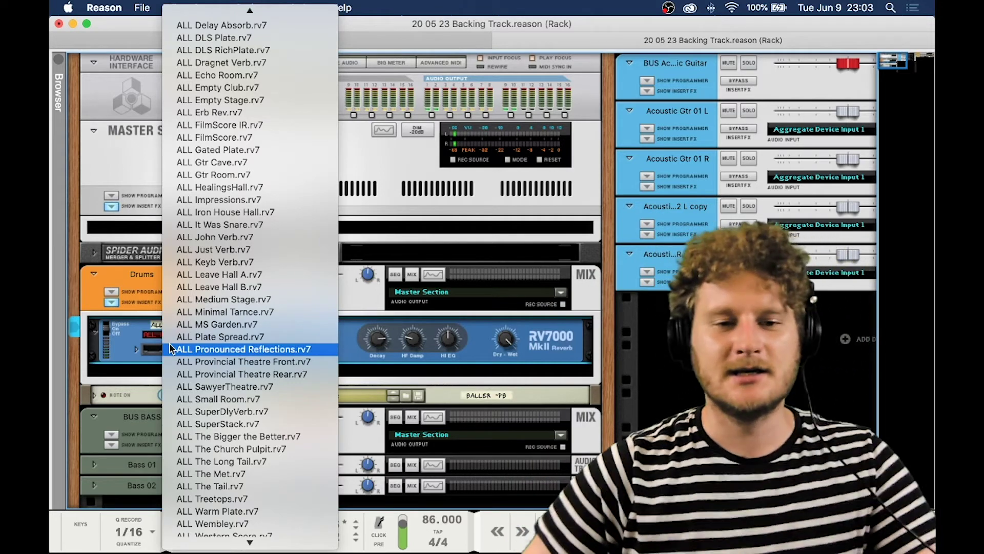
pyautogui.scroll(-4, 193, 365)
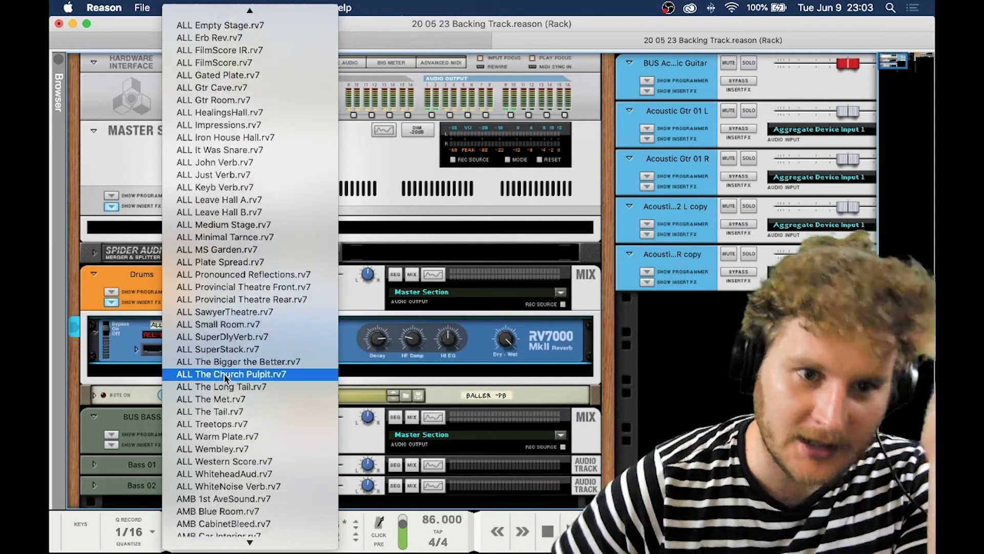
pyautogui.scroll(-8, 244, 422)
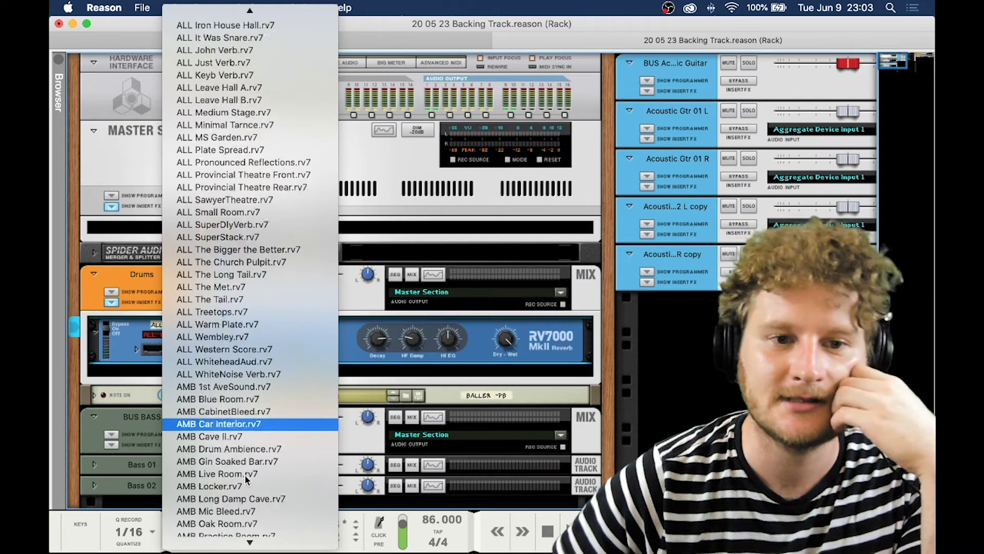
pyautogui.scroll(-4, 247, 466)
pyautogui.scroll(-3, 247, 465)
pyautogui.click(248, 464)
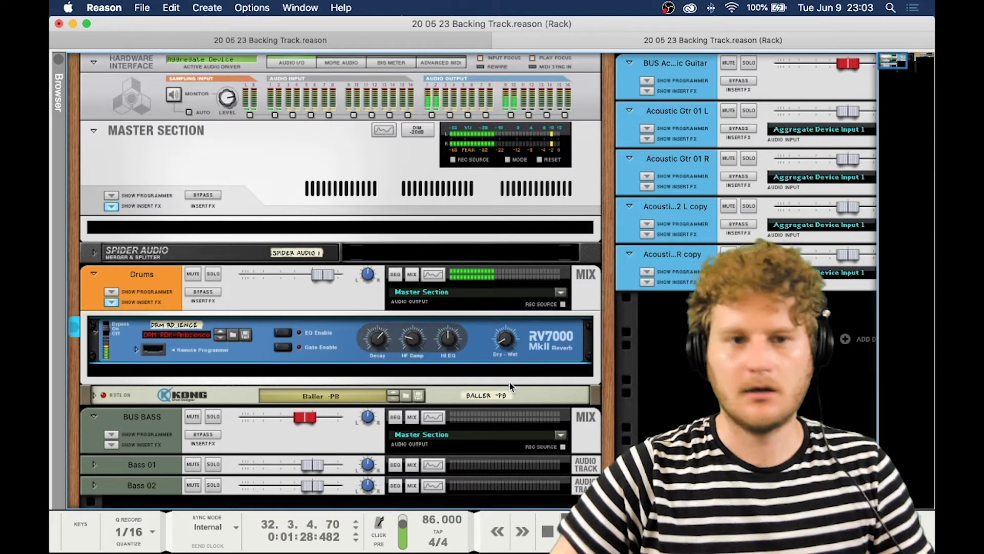
# Add an Audiomatic with the VHS preset after the Drums reverb, and load the DRM Short Room patch into the RV7000
pyautogui.rightClick(563, 337)
pyautogui.moveTo(616, 275)
pyautogui.click(861, 310)
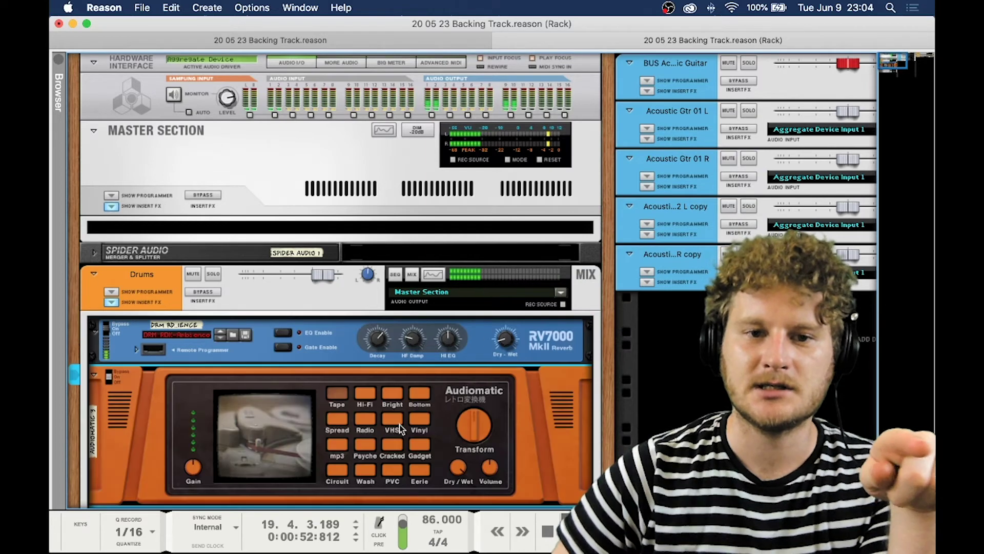
pyautogui.click(400, 430)
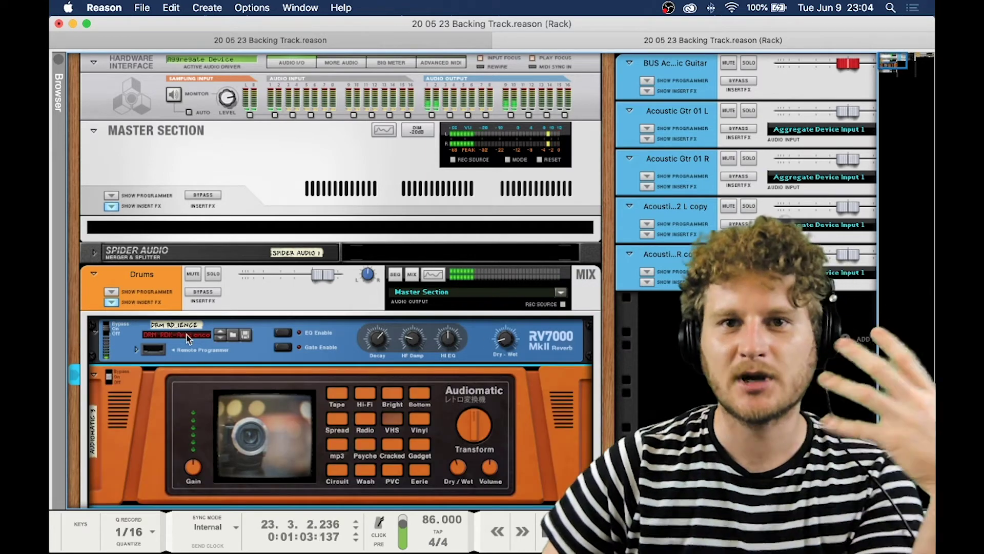
pyautogui.click(188, 339)
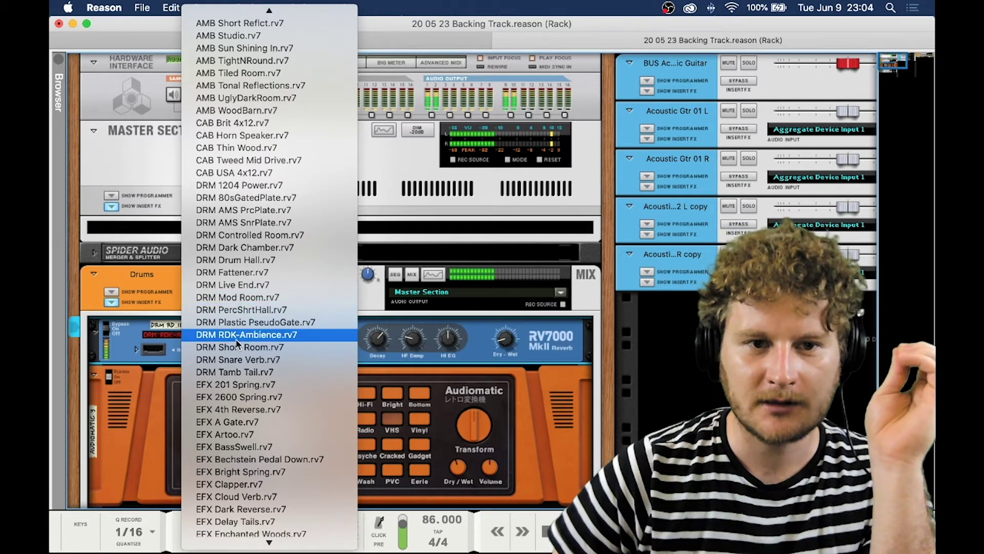
pyautogui.press('Escape')
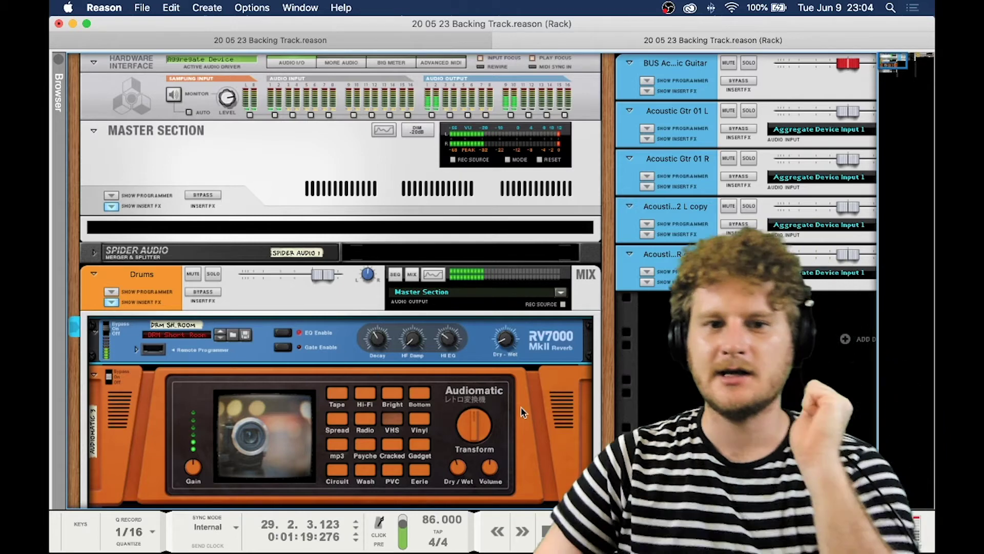
# Try The Echo after the Audiomatic in the Drums effects chain, browse its patches, and delete the device
pyautogui.rightClick(539, 405)
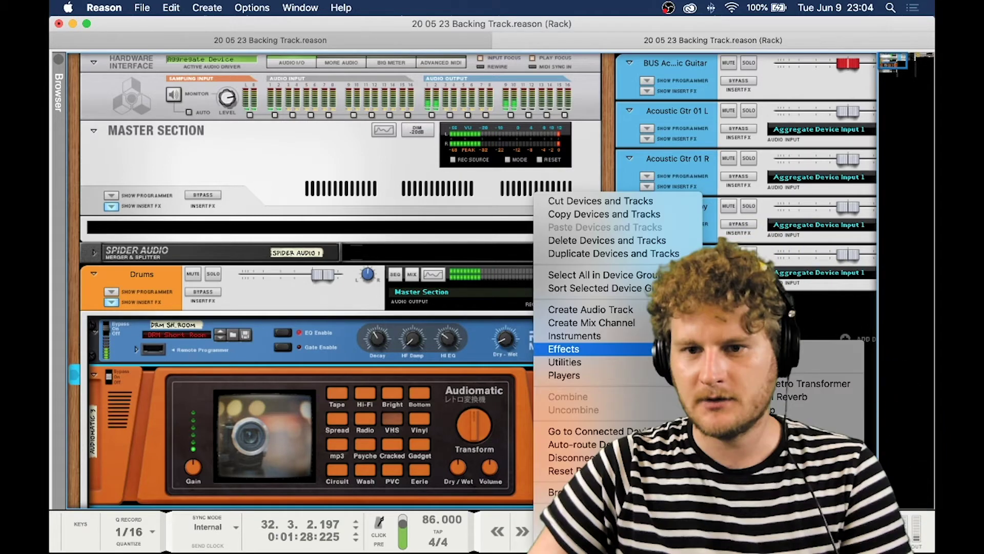
pyautogui.moveTo(564, 347)
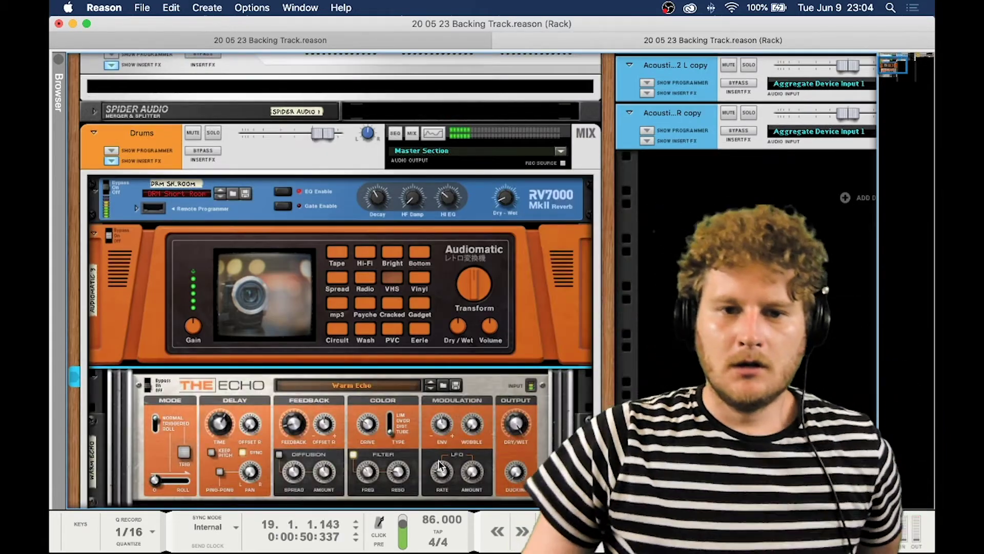
pyautogui.scroll(-10, 251, 410)
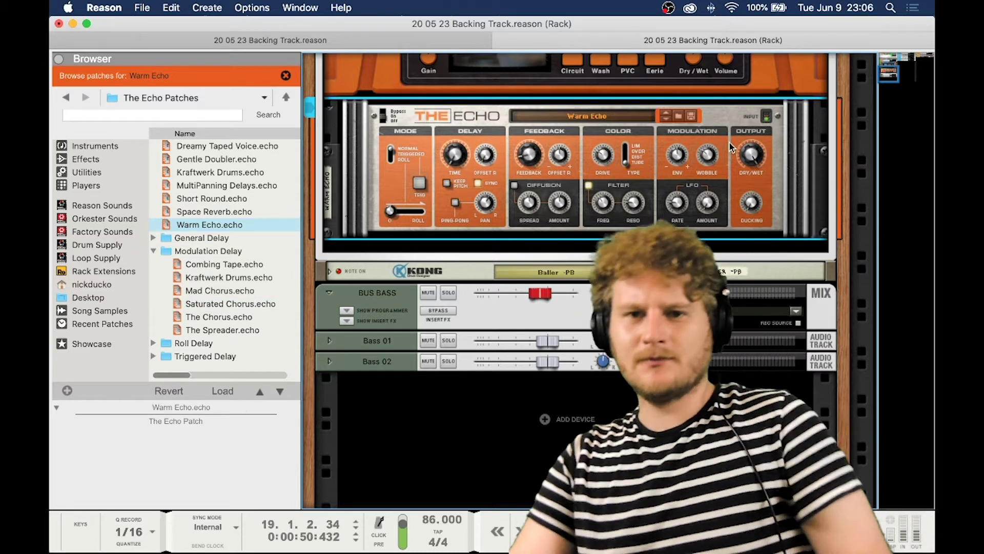
pyautogui.press('Delete')
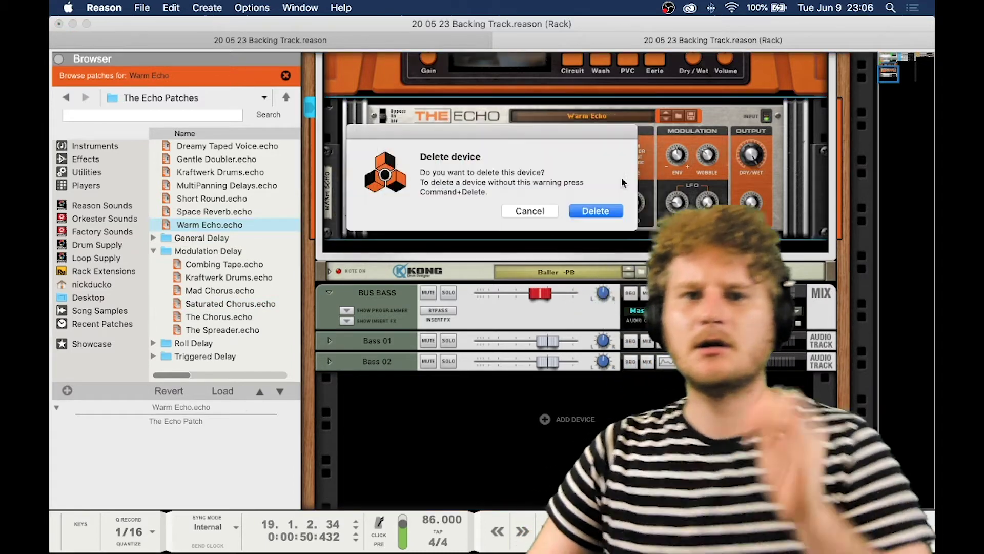
pyautogui.click(577, 212)
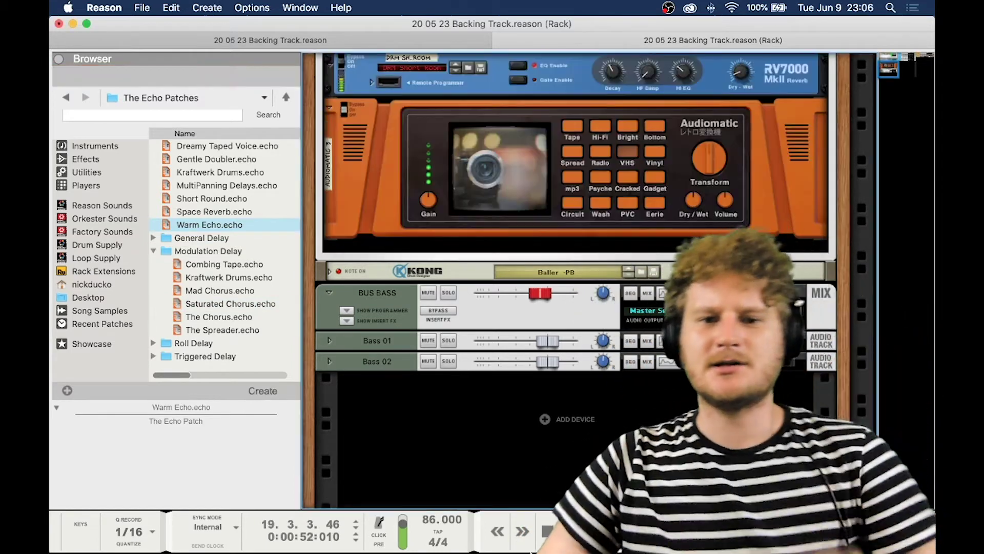
# Try a second Audiomatic with the Psyche preset in the Drums effects chain and adjust its Transform amount
pyautogui.scroll(3, 607, 191)
pyautogui.click(728, 241)
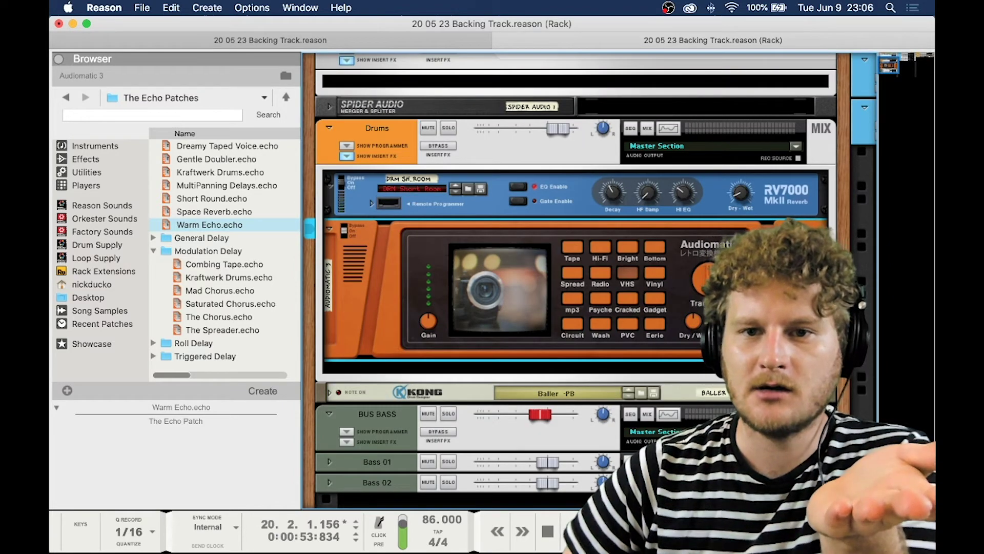
pyautogui.rightClick(623, 287)
pyautogui.click(703, 237)
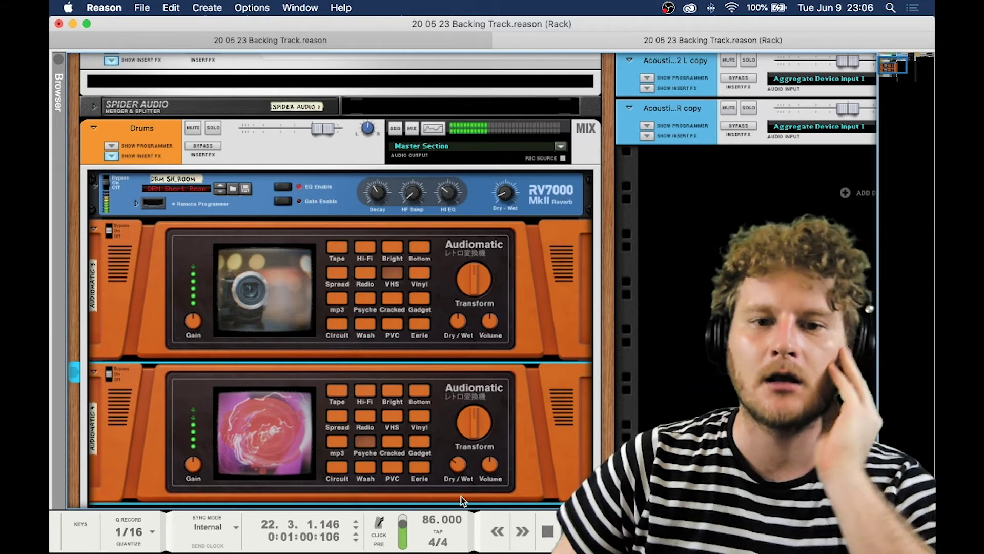
pyautogui.moveTo(476, 431); pyautogui.dragTo(471, 407)
# Add a Scream 4 Distortion with the Tape Saturation A patch to the Drums effects chain and delete the second Audiomatic
pyautogui.rightClick(554, 193)
pyautogui.moveTo(615, 349)
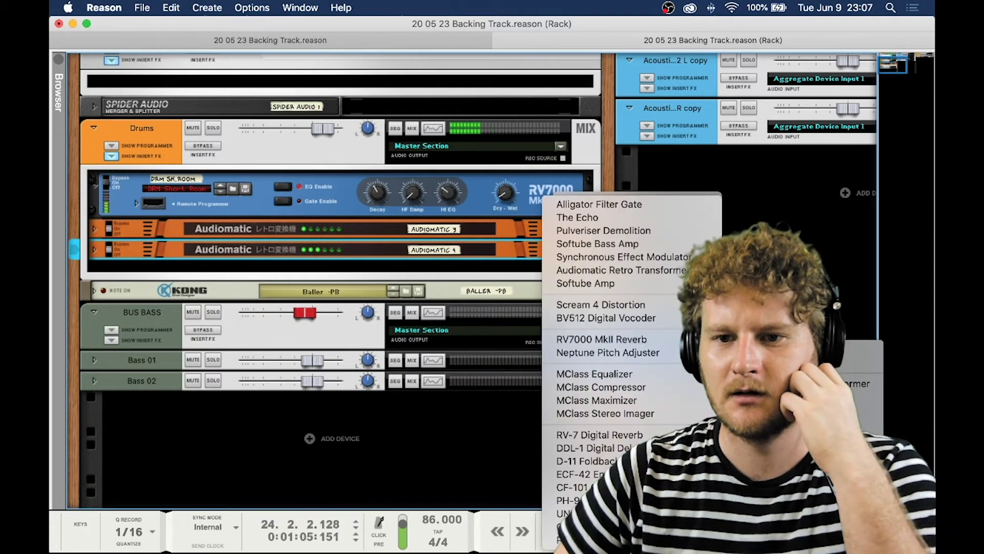
pyautogui.click(611, 303)
pyautogui.press('Delete')
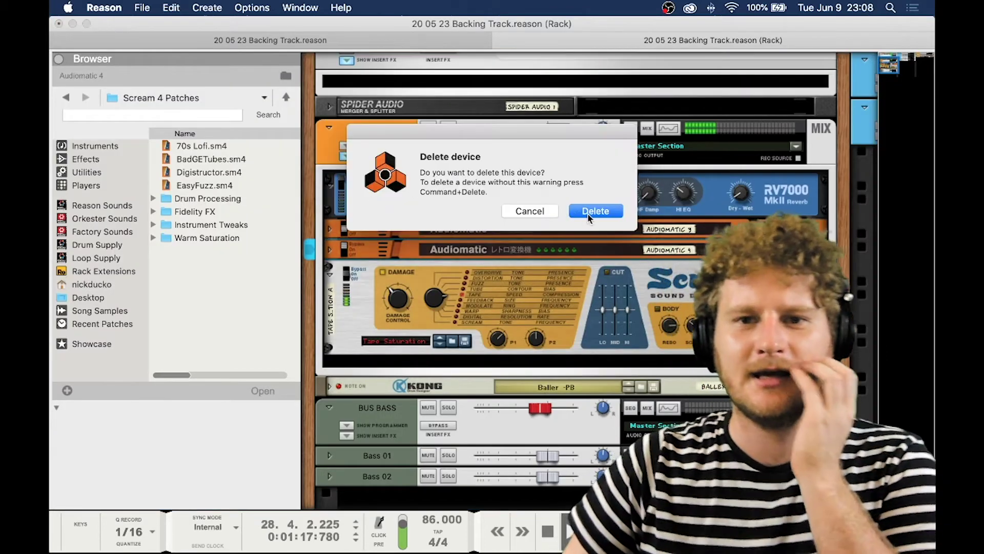
pyautogui.press('Return')
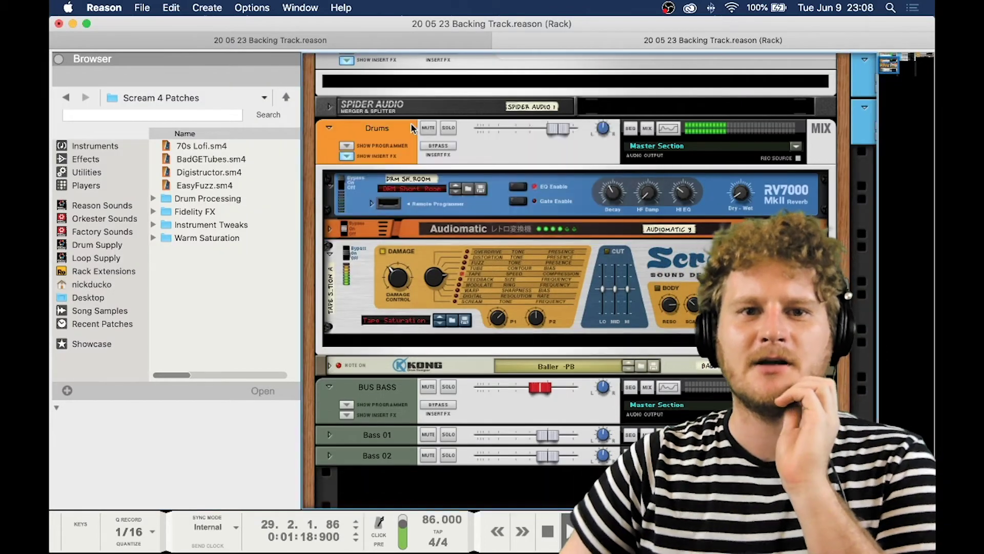
# Finish the Drums effects with the Scream 4 on the 78 RPM patch and the Audiomatic on Tape, and collapse them
pyautogui.click(342, 184)
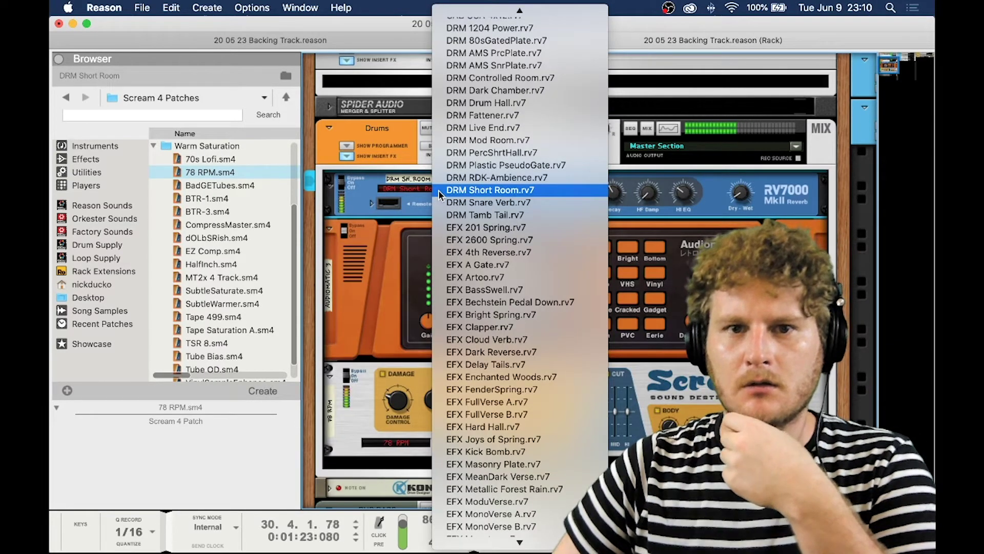
pyautogui.click(726, 193)
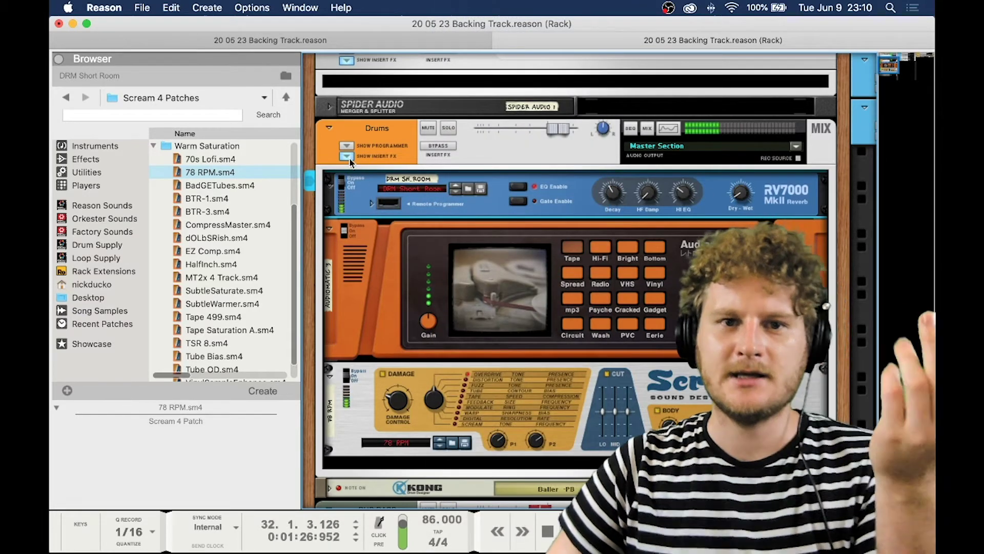
pyautogui.click(347, 156)
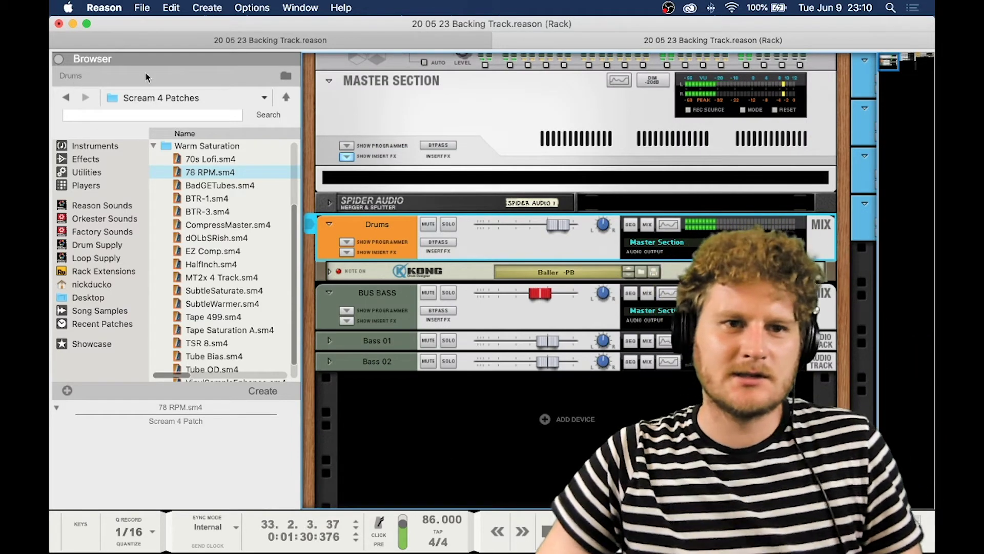
# Show the arrangement in the sequencer, return to the start of the song and play it back
pyautogui.press('Tab')
pyautogui.click(548, 531)
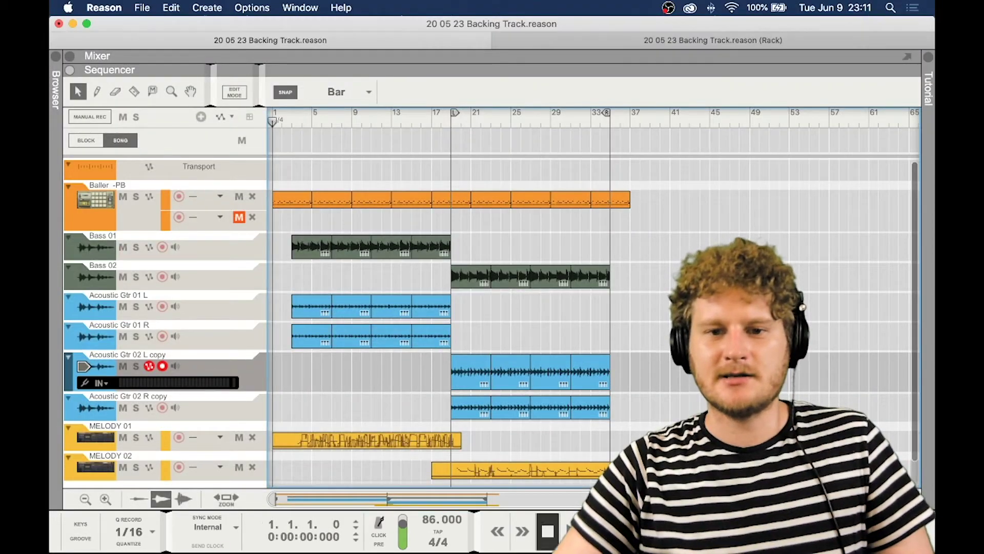
pyautogui.press('space')
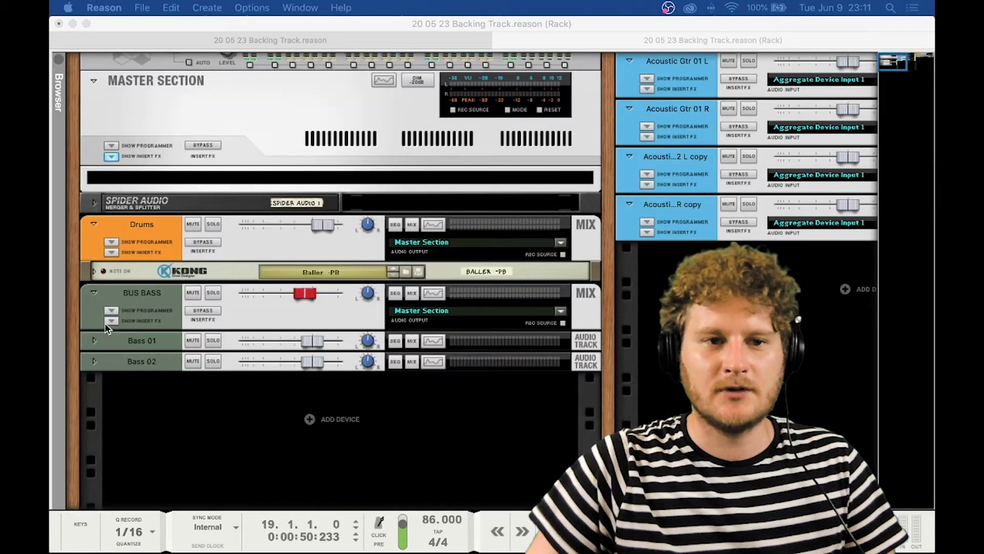
# Add an RV7000 MkII Reverb with the AMB Studio patch to the BUS BASS insert effects
pyautogui.click(105, 321)
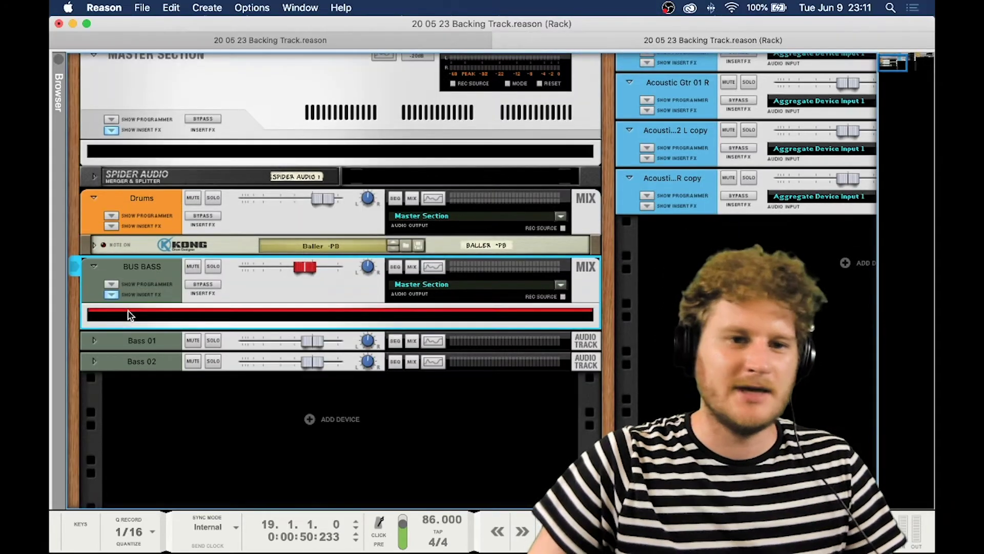
pyautogui.rightClick(166, 317)
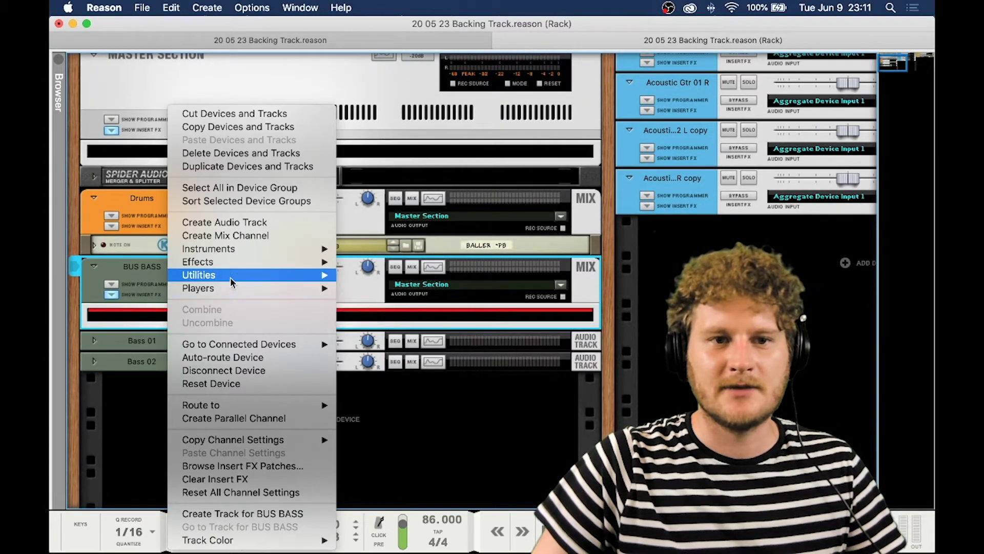
pyautogui.moveTo(234, 276)
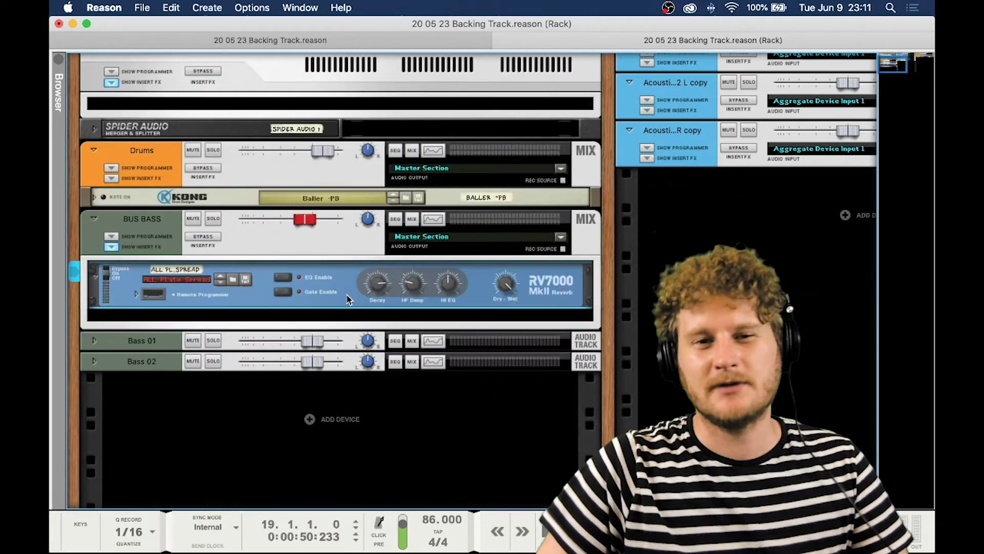
pyautogui.click(202, 280)
pyautogui.scroll(-15, 282, 298)
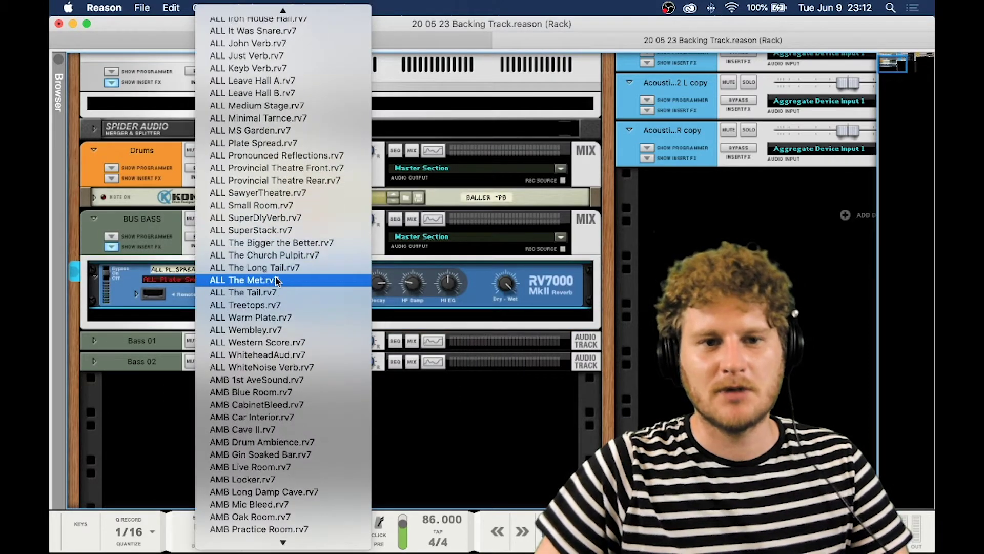
pyautogui.scroll(8, 282, 298)
pyautogui.click(282, 289)
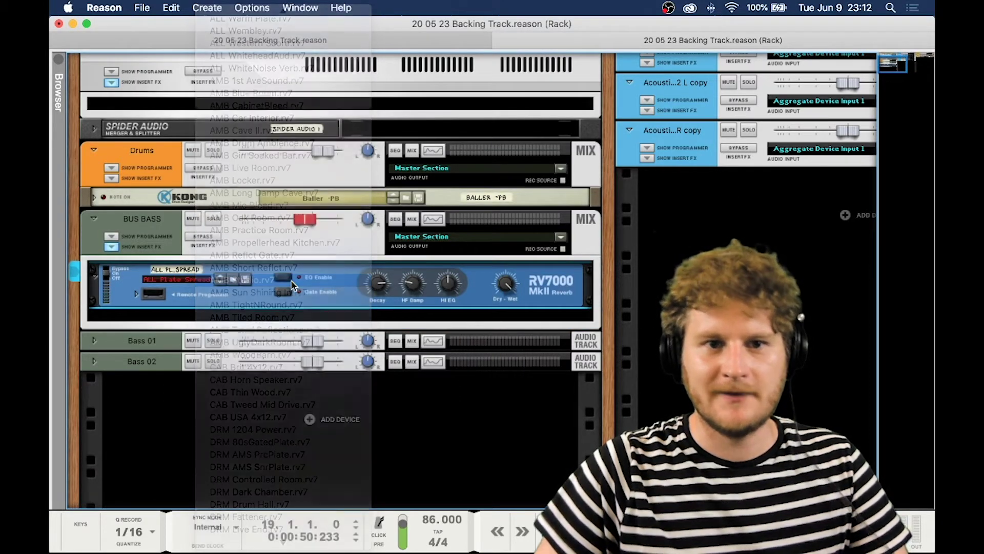
# Play the track, lower the BUS BASS reverb's Dry-Wet amount, and collapse the RV7000
pyautogui.press('space')
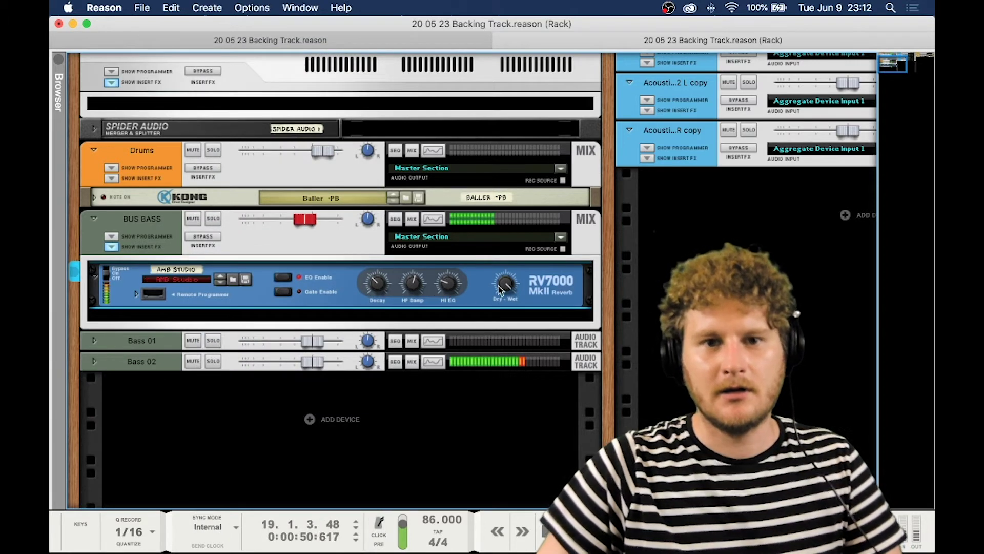
pyautogui.moveTo(507, 302); pyautogui.dragTo(508, 327)
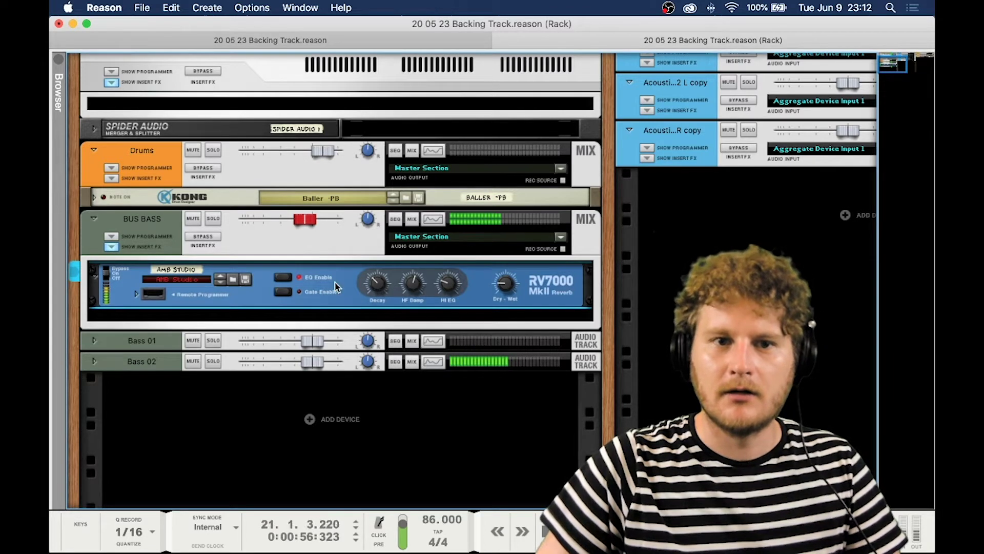
pyautogui.click(94, 277)
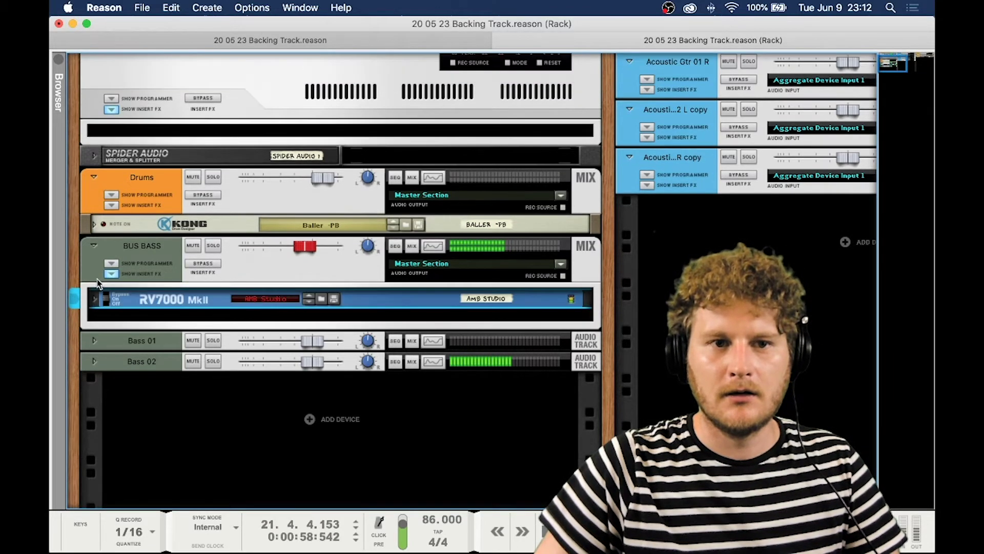
# Add an Audiomatic Retro Transformer on the Tape preset below the BUS BASS reverb and adjust its Transform amount
pyautogui.rightClick(223, 306)
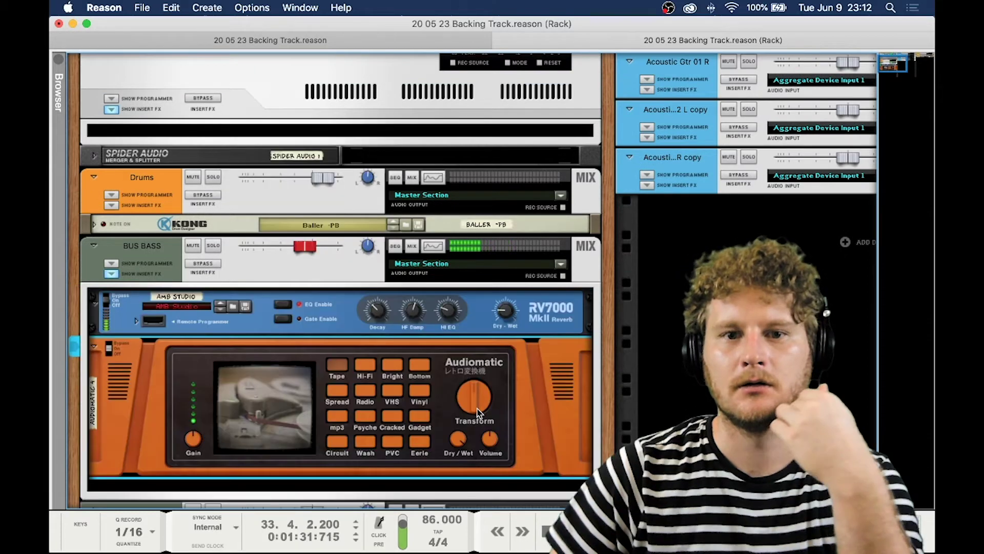
pyautogui.moveTo(478, 411); pyautogui.dragTo(474, 401)
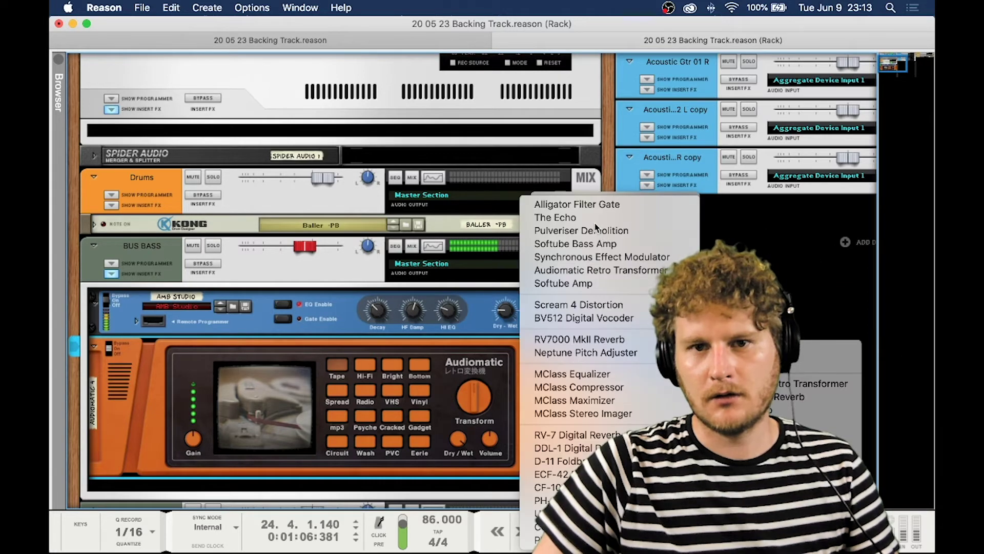
# Try The Echo with the Warm Echo patch in the BUS BASS effects chain and delete it
pyautogui.click(595, 218)
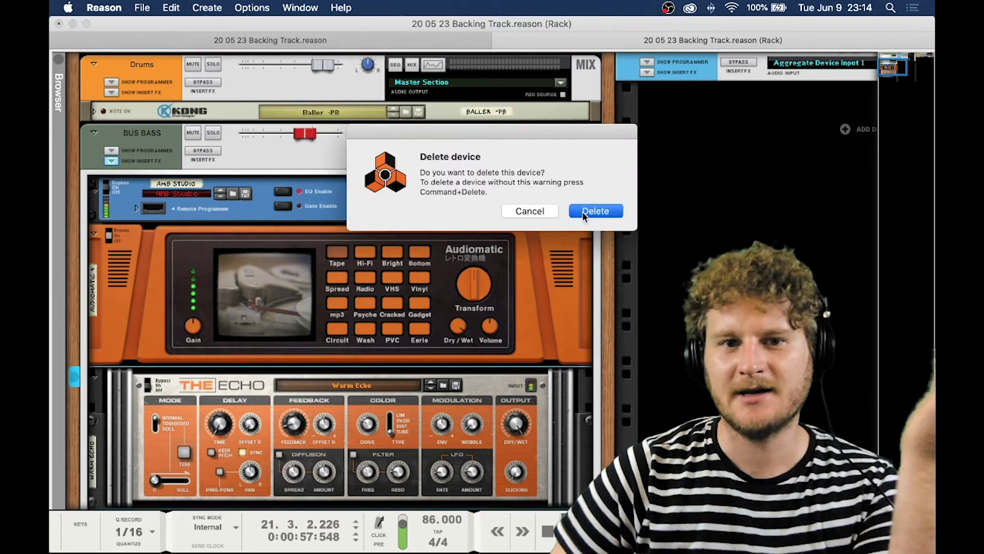
pyautogui.click(587, 211)
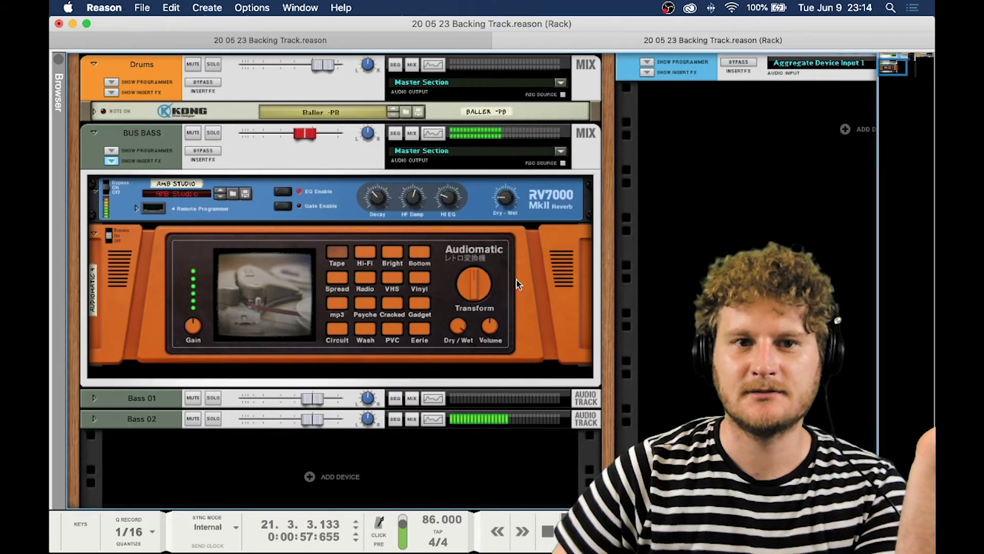
# Hide the BUS BASS insert effects and turn off all track solos in the sequencer
pyautogui.click(114, 161)
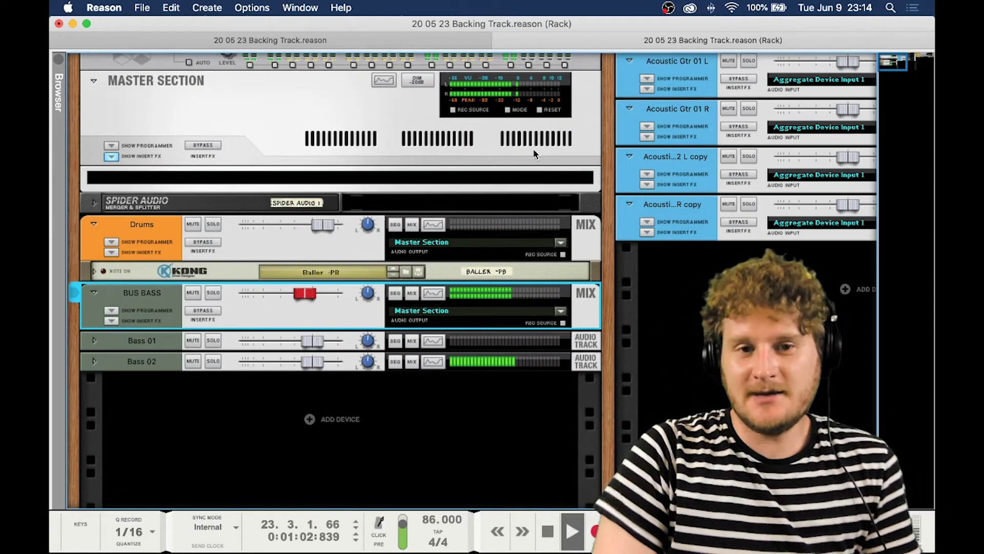
pyautogui.press('F7')
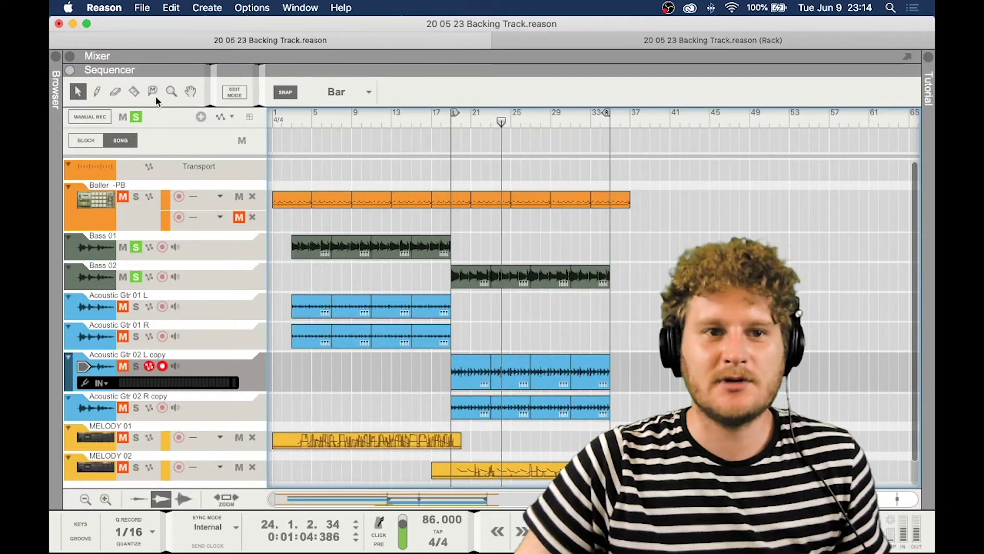
pyautogui.click(137, 118)
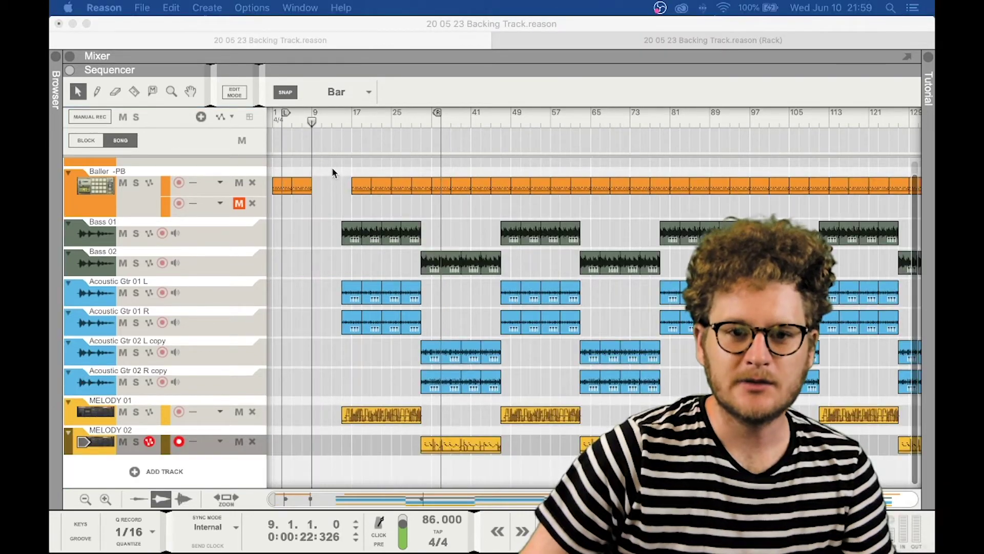
# Select all clips after the gap in the drums and move them eight bars earlier, so the drums resume at bar 9
pyautogui.click(333, 175)
pyautogui.hscroll(5, 616, 333)
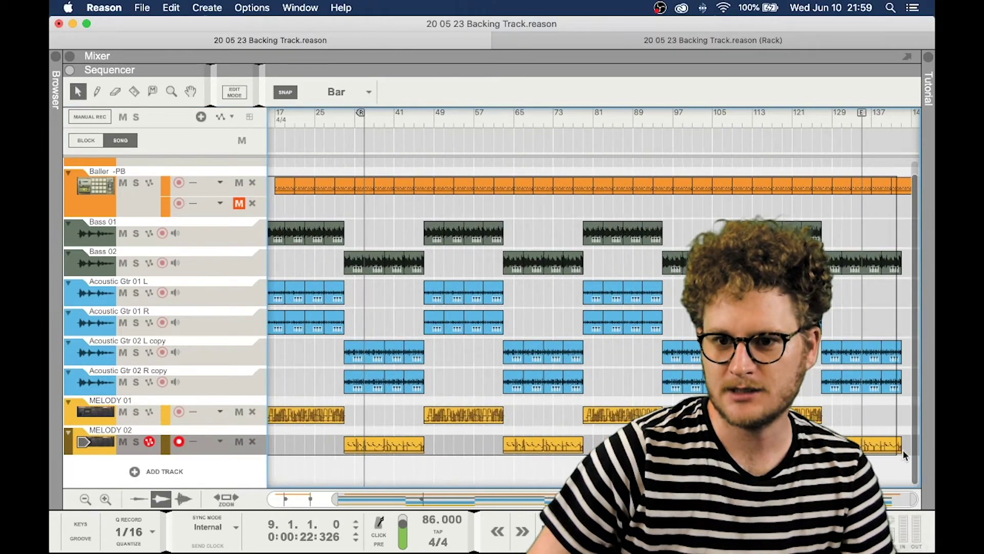
pyautogui.moveTo(912, 457); pyautogui.dragTo(287, 171)
pyautogui.hscroll(-3, 388, 199)
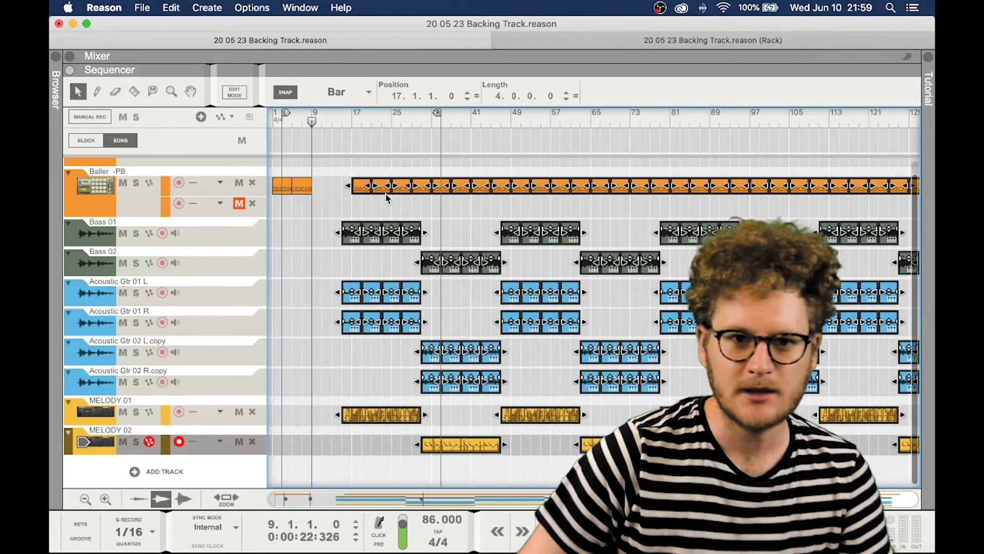
pyautogui.moveTo(368, 194); pyautogui.dragTo(309, 200)
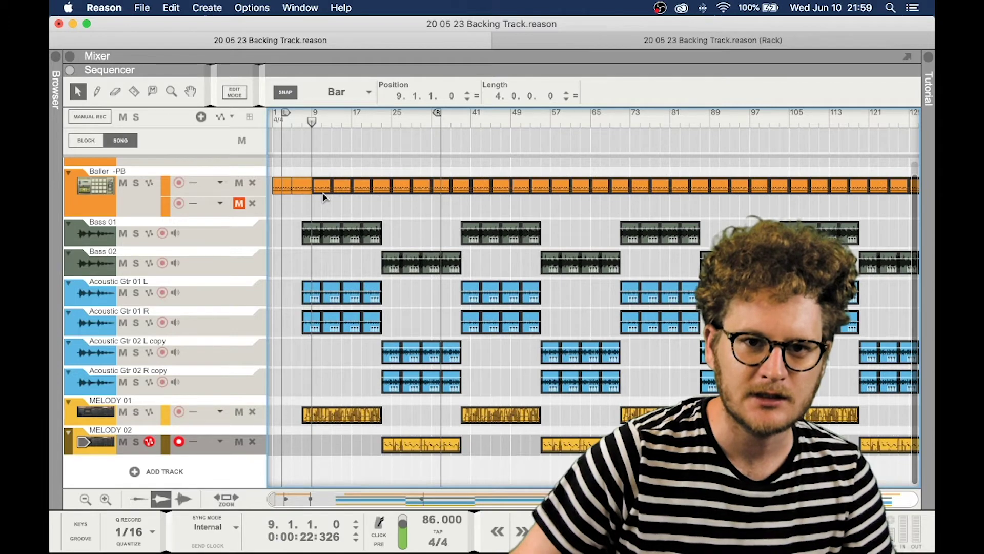
# Check the song end marker after the last clips and bounce the mixer channels to audio
pyautogui.hscroll(3, 524, 505)
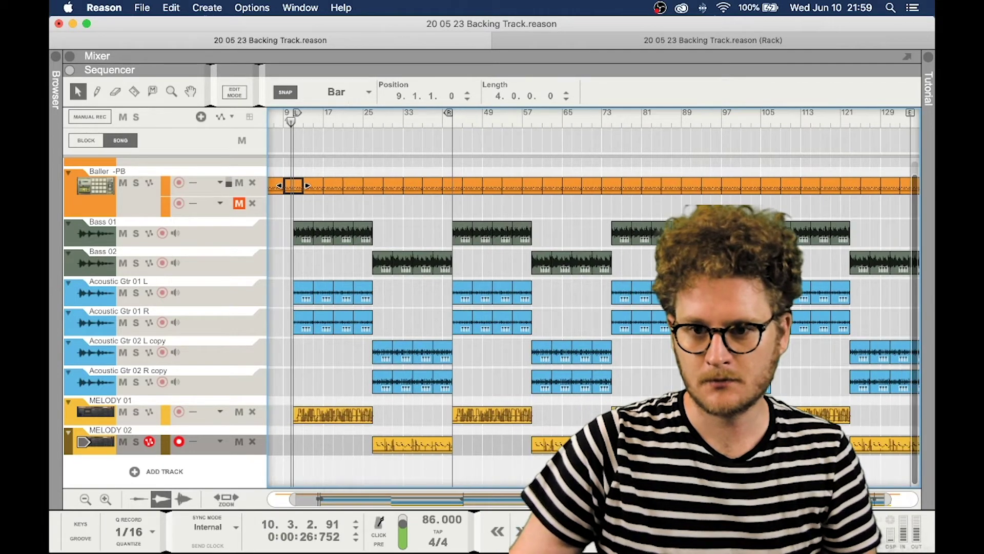
pyautogui.hscroll(1, 884, 113)
pyautogui.click(905, 123)
pyautogui.click(142, 7)
pyautogui.click(169, 266)
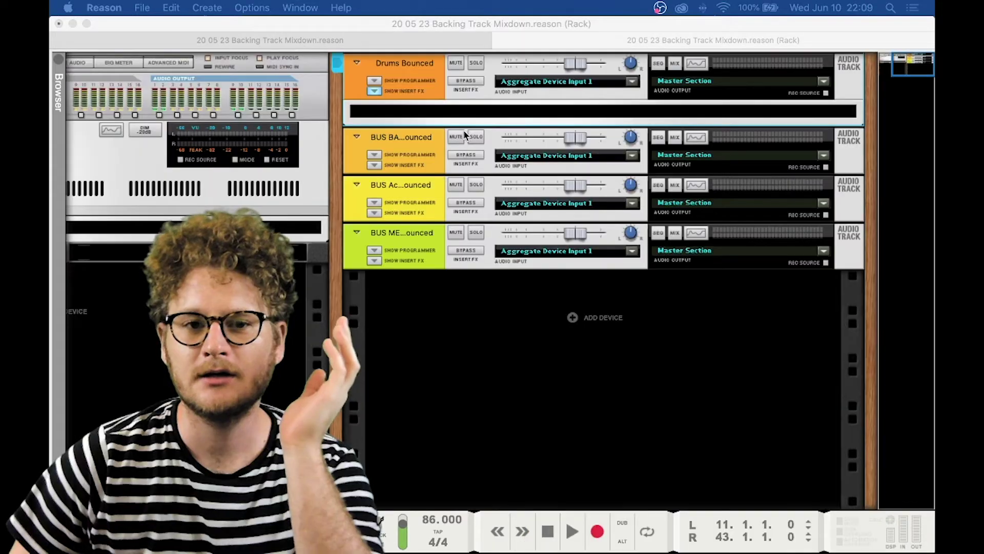
pyautogui.rightClick(463, 131)
pyautogui.moveTo(588, 265)
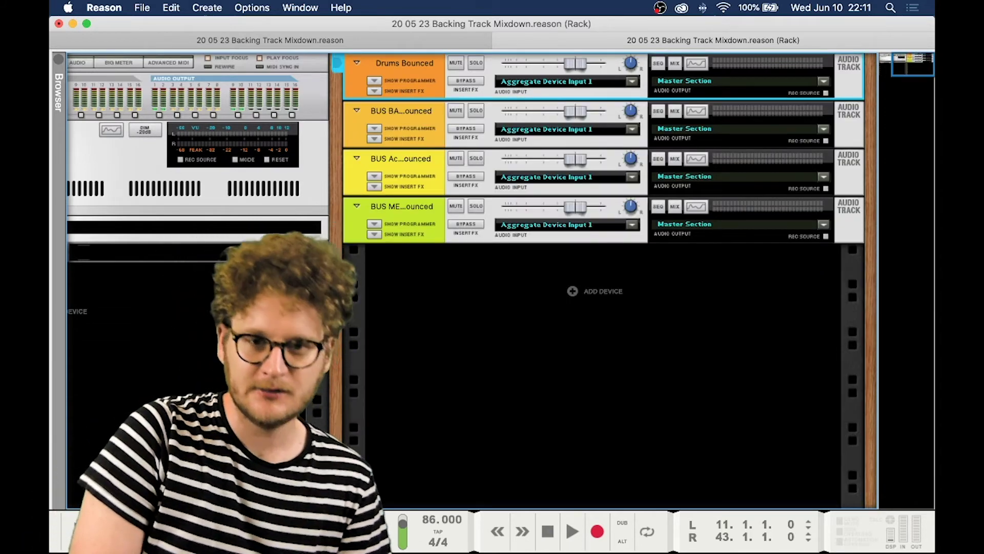
# Balance the bounced channels in the mixer during playback by lowering the BUS Acoustic, BUS MELODY and BUS BASS faders
pyautogui.press('F5')
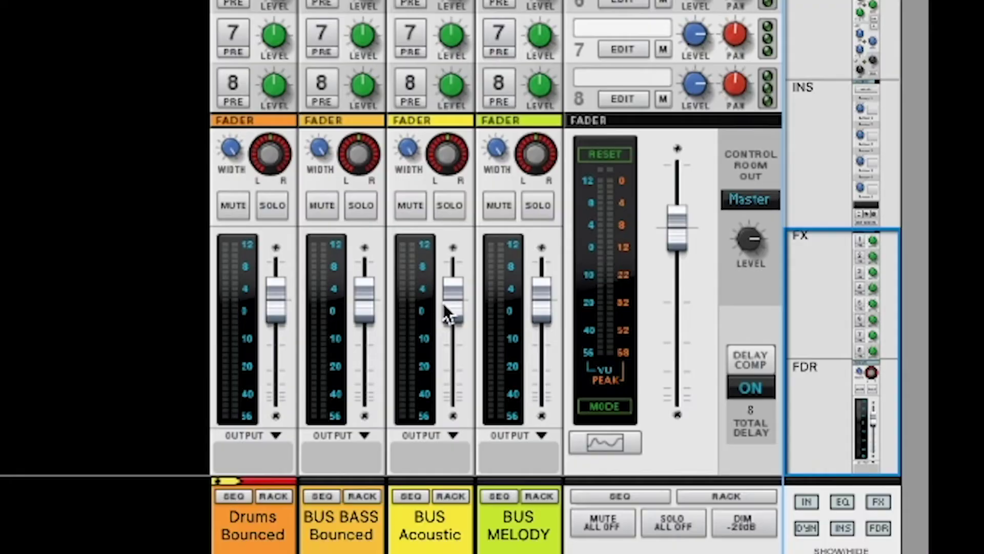
pyautogui.click(697, 367)
pyautogui.moveTo(454, 312); pyautogui.dragTo(454, 319)
pyautogui.moveTo(552, 307); pyautogui.dragTo(553, 345)
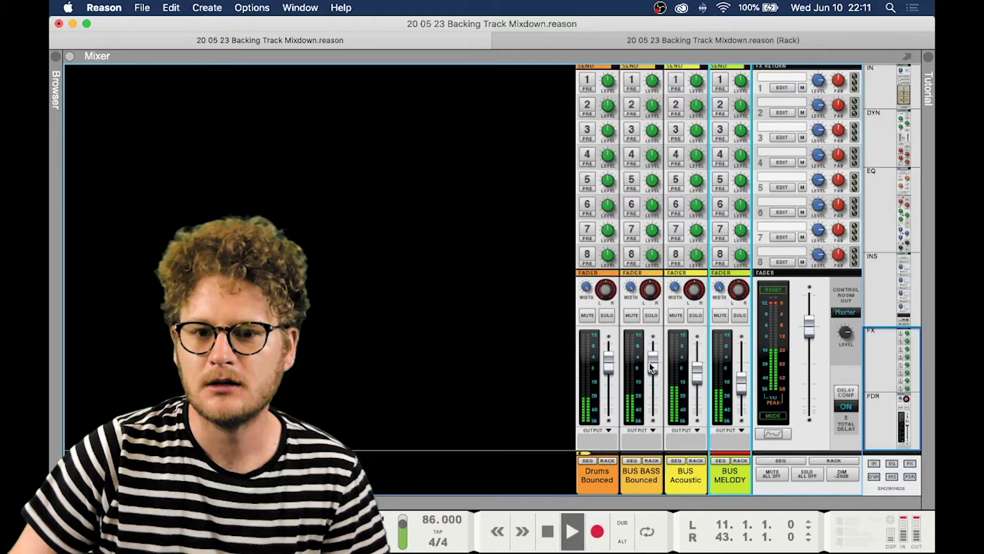
pyautogui.click(362, 320)
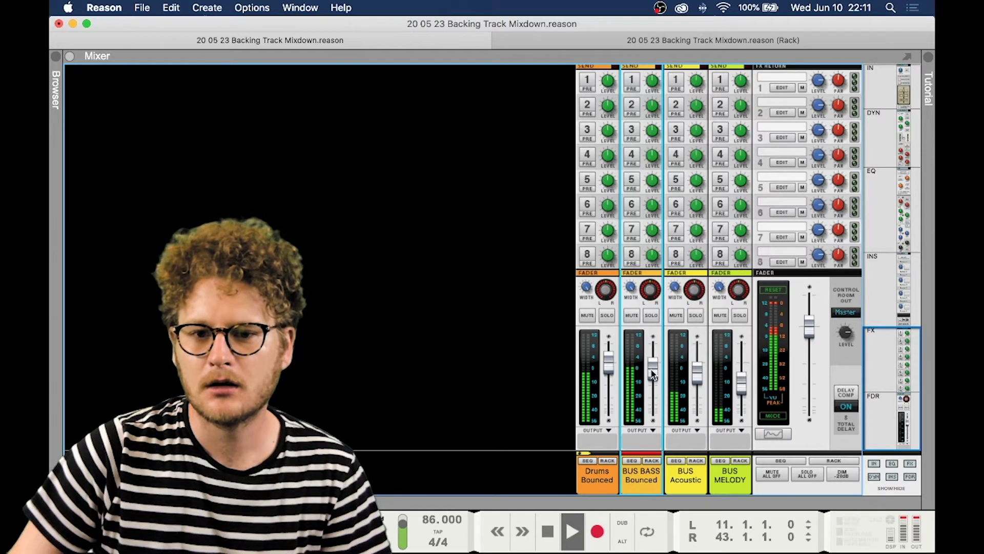
pyautogui.moveTo(747, 391); pyautogui.dragTo(748, 395)
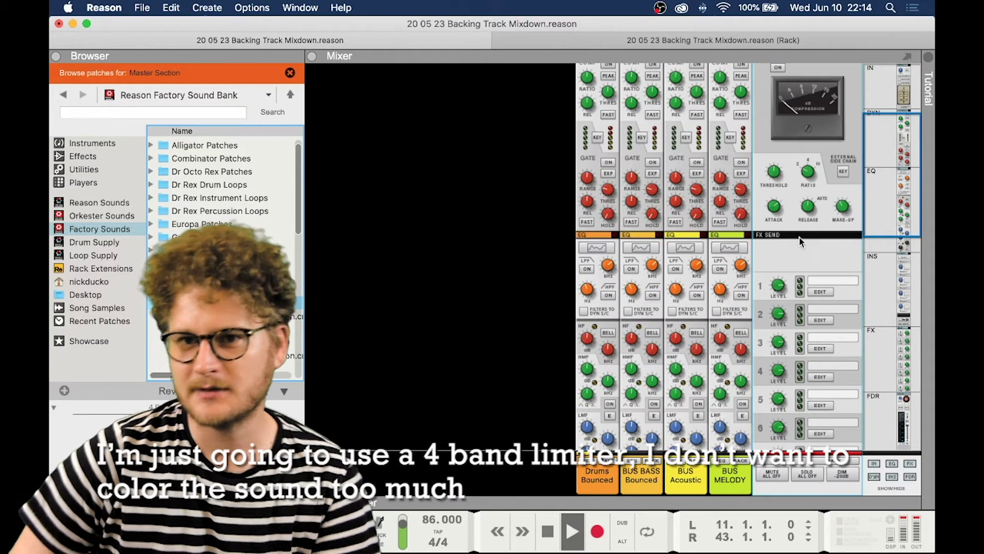
# Turn on the Master Compressor in the mixer's master section
pyautogui.scroll(5, 802, 242)
pyautogui.scroll(-1, 803, 242)
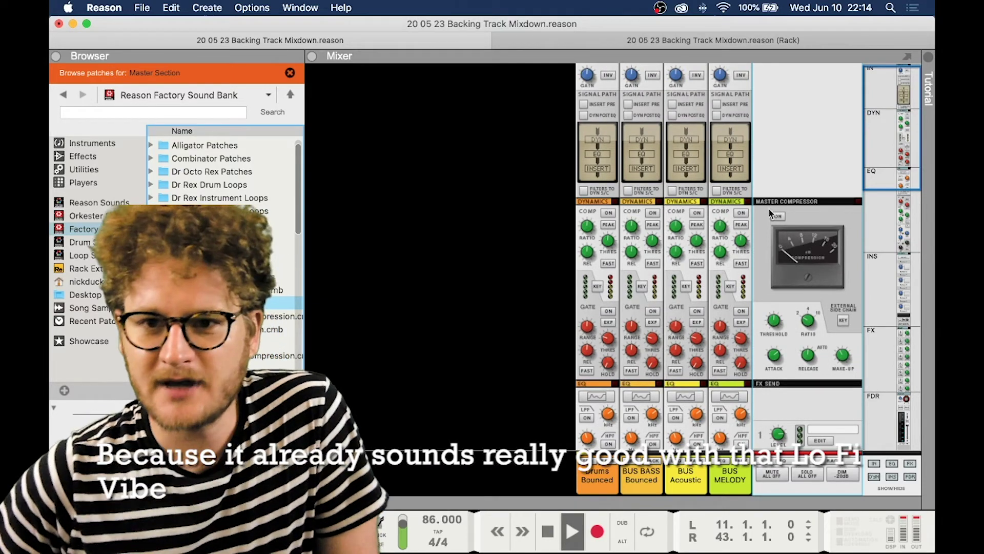
pyautogui.click(774, 216)
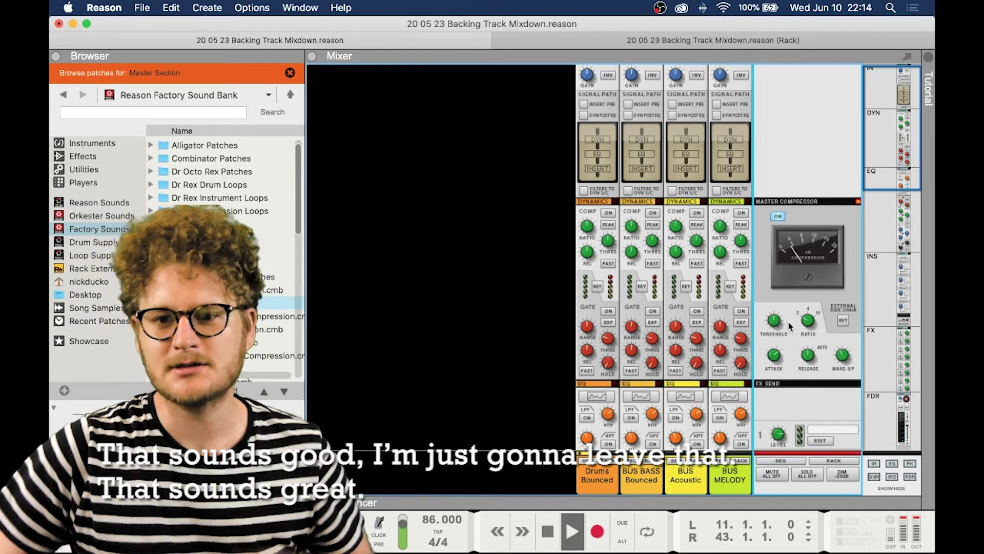
pyautogui.scroll(-10, 614, 337)
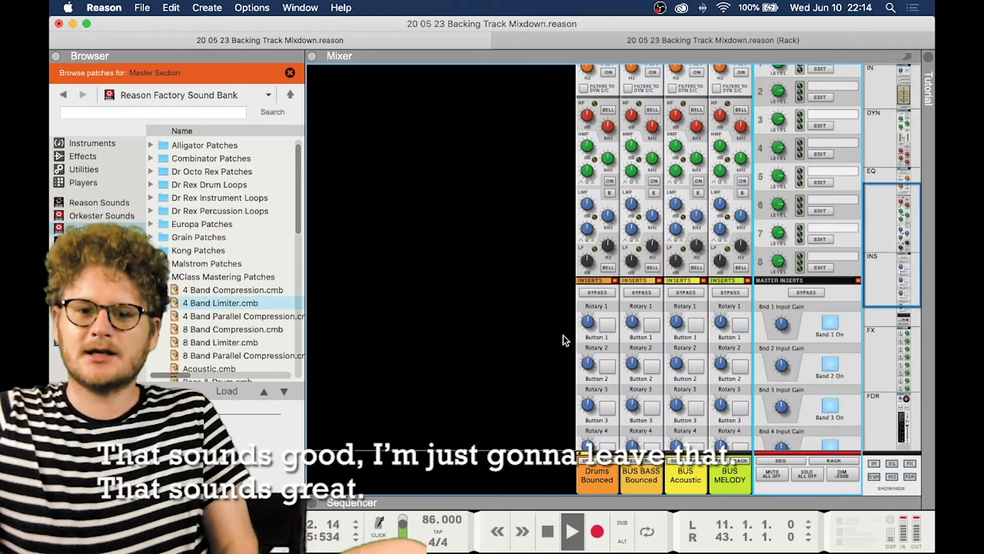
# Create an RV7000 MkII Reverb send effect in the master section, show it in the rack and name it CENTER
pyautogui.scroll(-5, 614, 337)
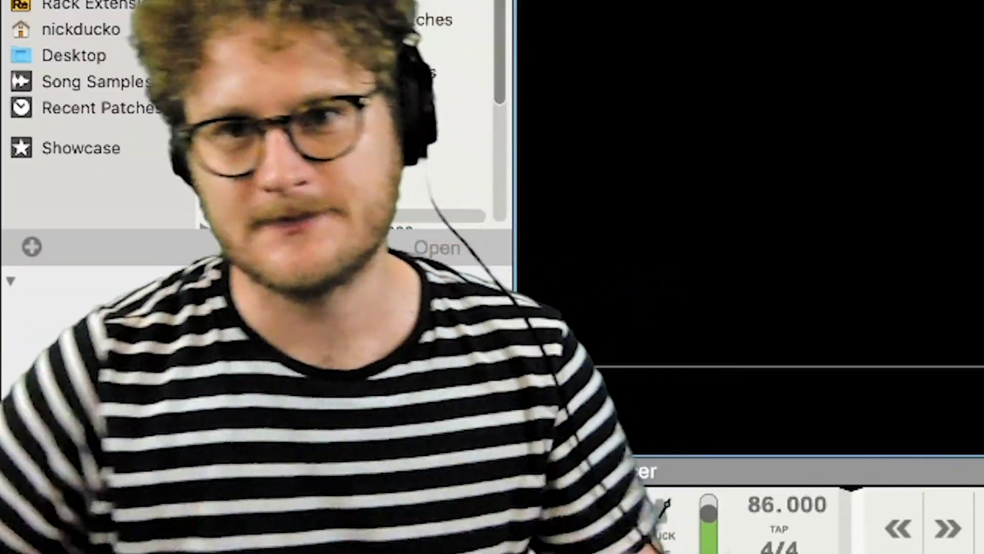
pyautogui.rightClick(763, 84)
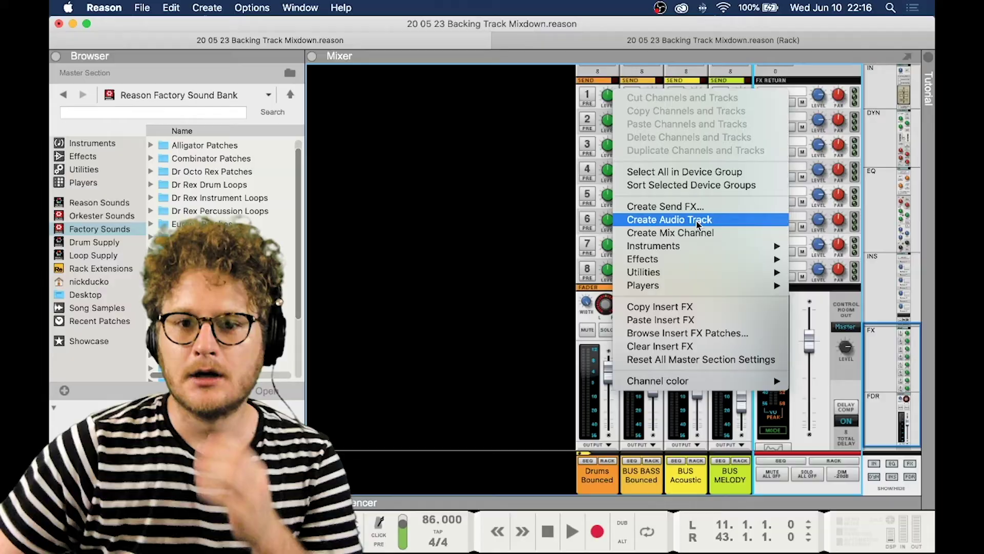
pyautogui.click(696, 215)
pyautogui.press('F6')
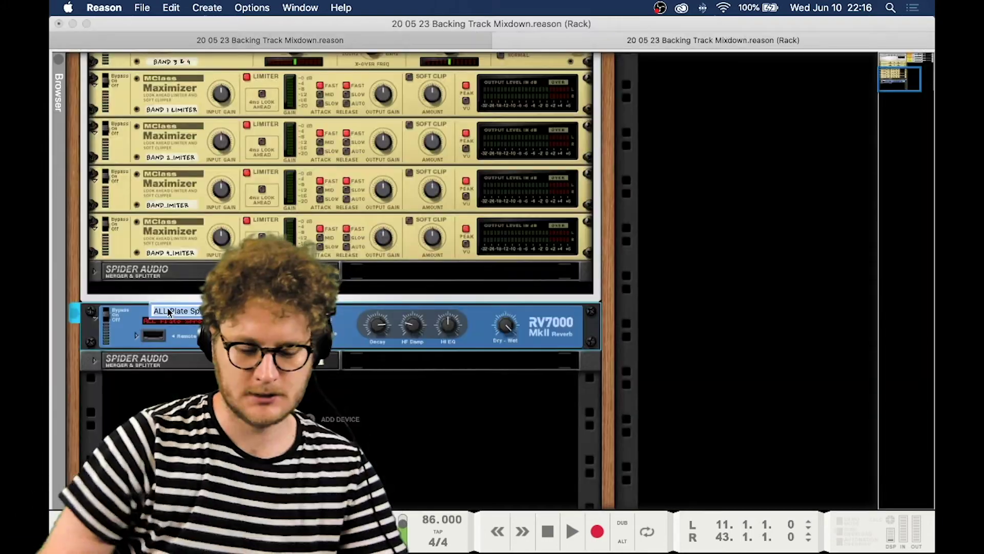
# Create a second RV7000 MkII Reverb send effect, name it Left, and return to the mixer
pyautogui.rightClick(780, 118)
pyautogui.click(782, 126)
pyautogui.write('Left')
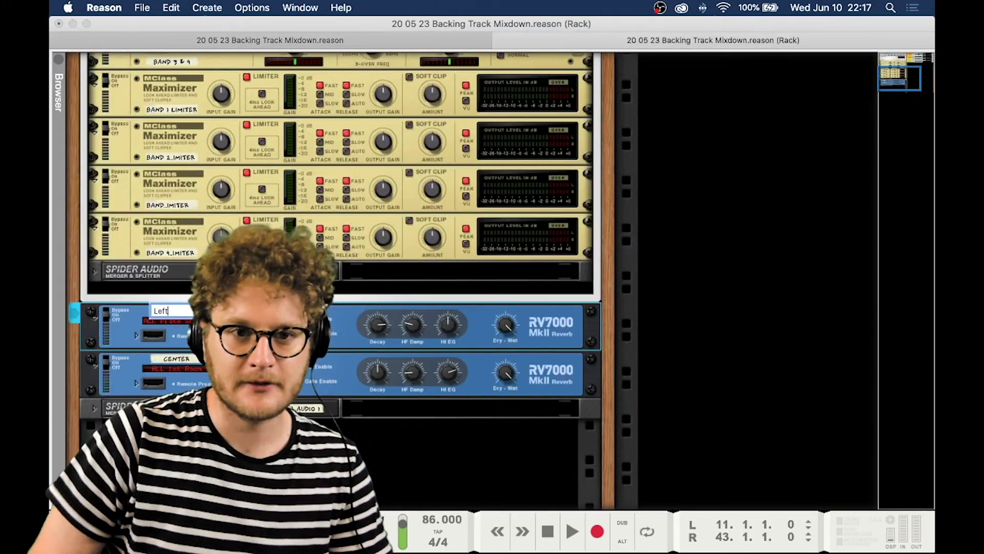
pyautogui.press('Return')
pyautogui.press('F5')
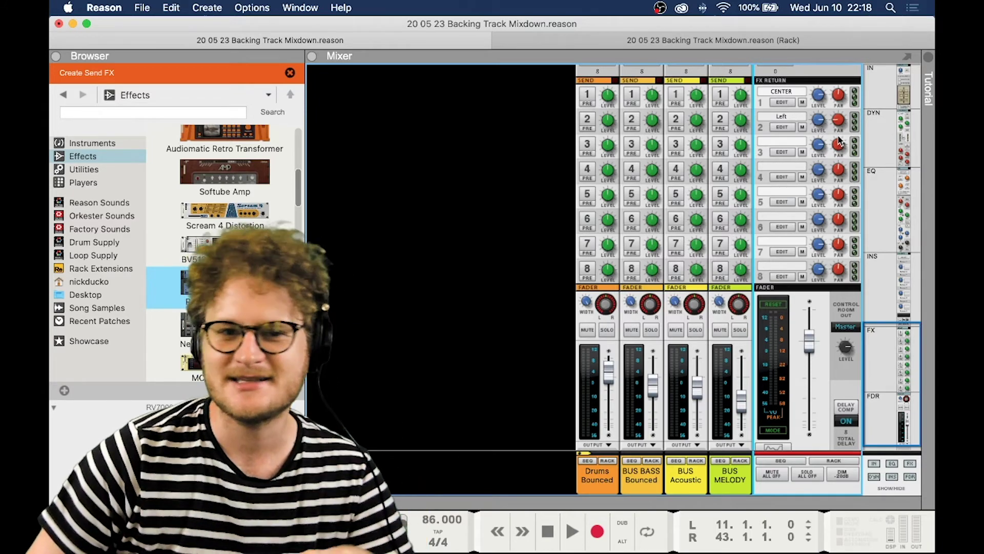
# Create a third RV7000 MkII Reverb send effect, name it Right, and load the AMB Studio patch into it
pyautogui.rightClick(618, 62)
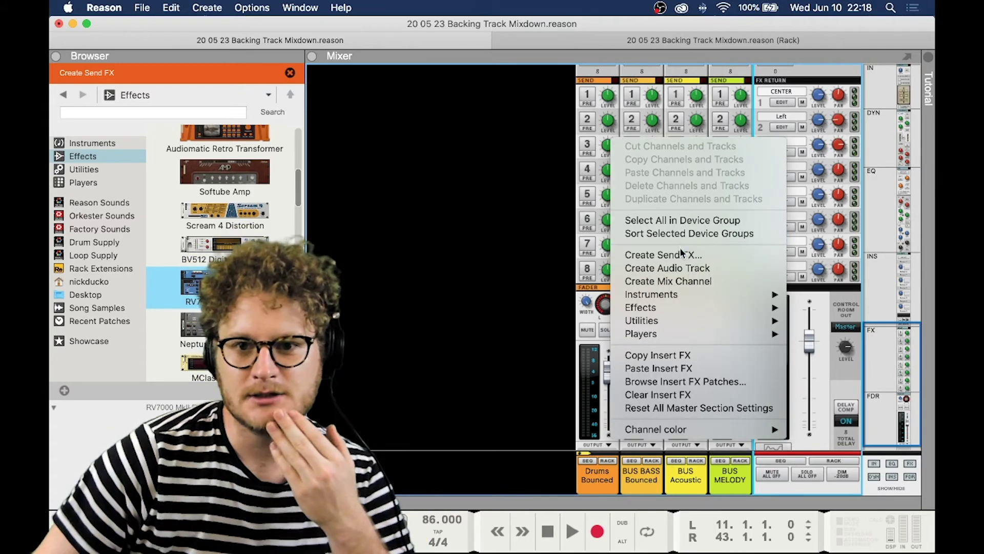
pyautogui.click(680, 253)
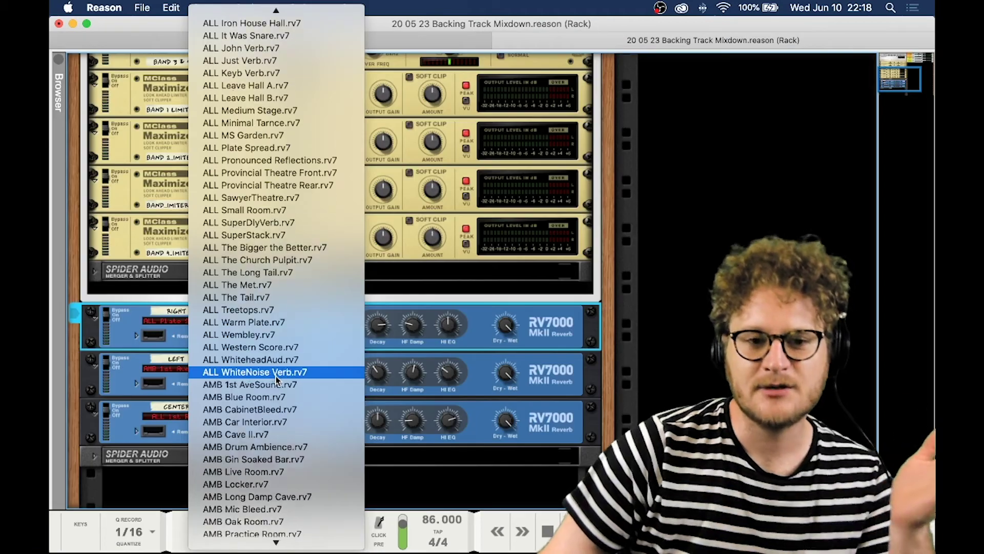
pyautogui.scroll(-8, 276, 379)
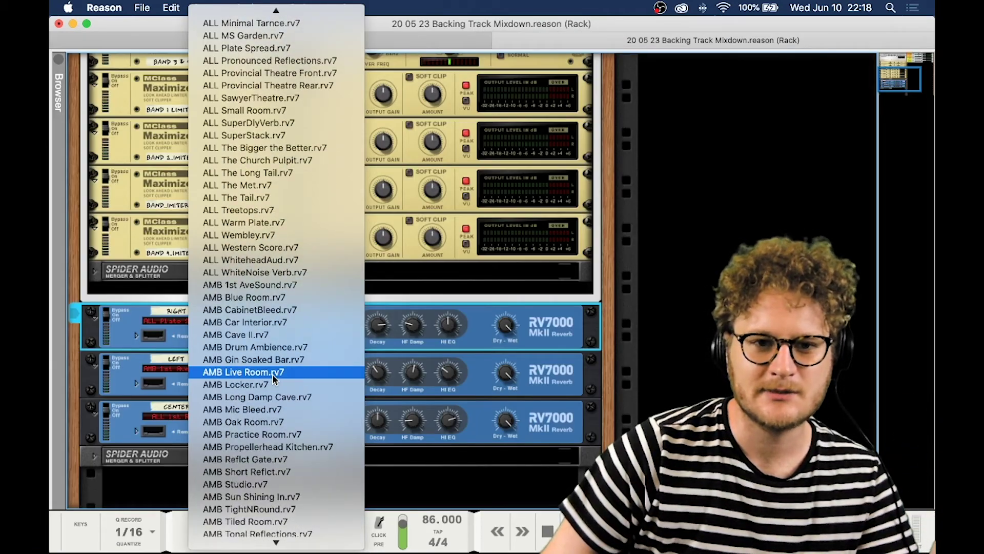
pyautogui.scroll(-9, 277, 410)
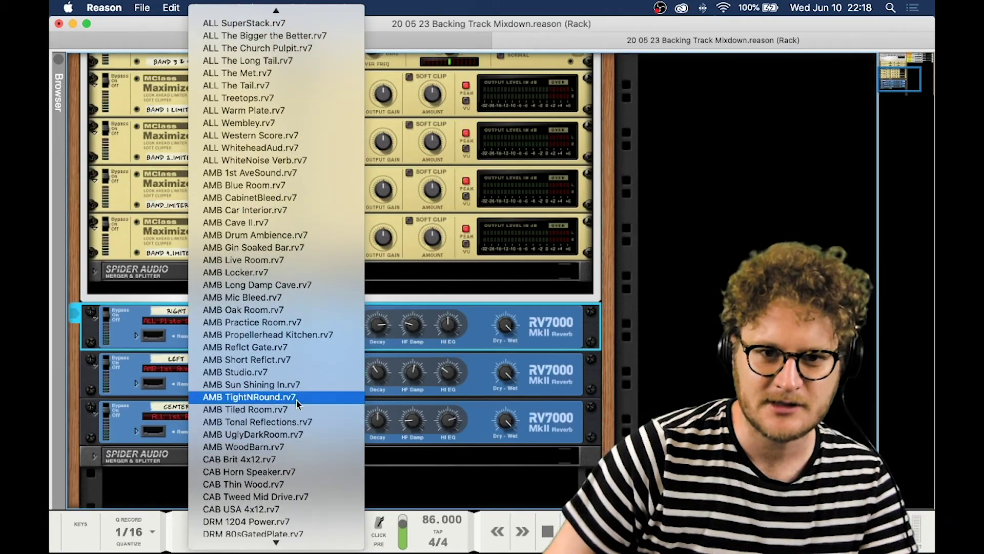
pyautogui.click(292, 371)
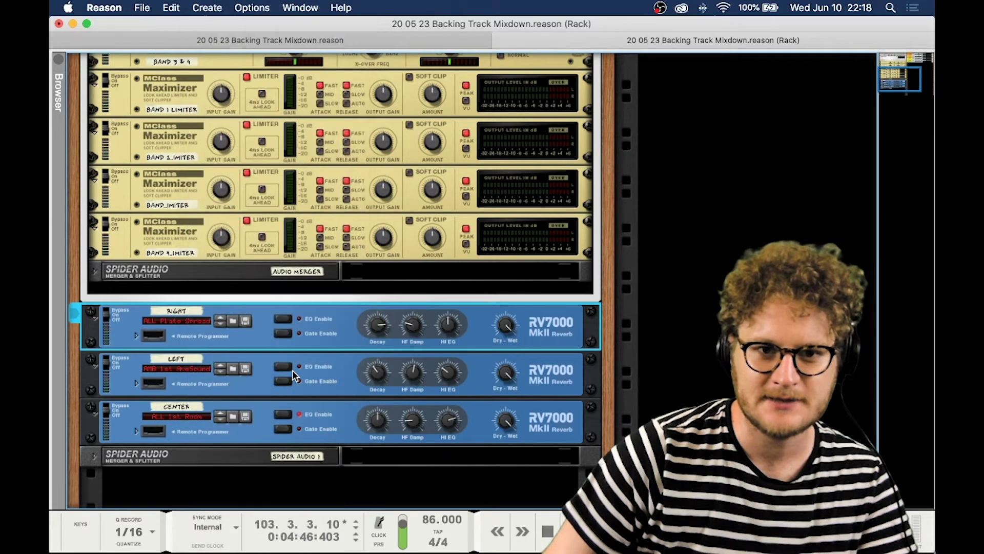
# Look through the Left reverb's patch list and set the Center reverb to the ALL 1st Room patch
pyautogui.click(202, 368)
pyautogui.click(202, 367)
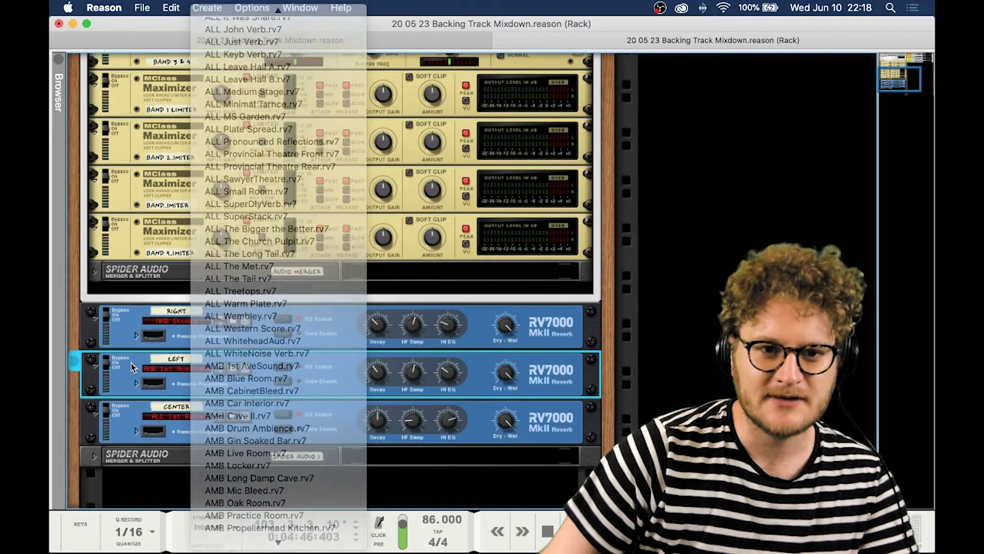
pyautogui.click(181, 417)
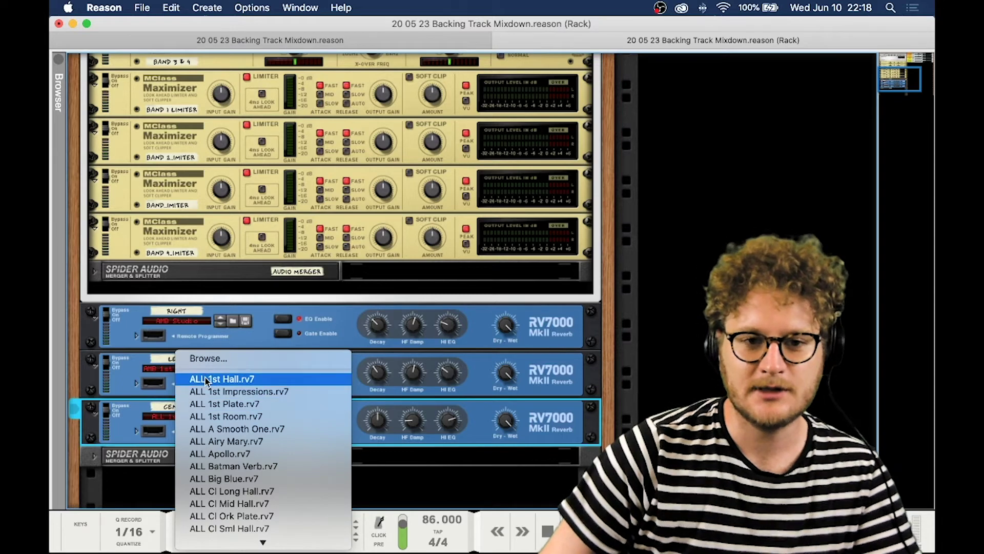
pyautogui.click(207, 416)
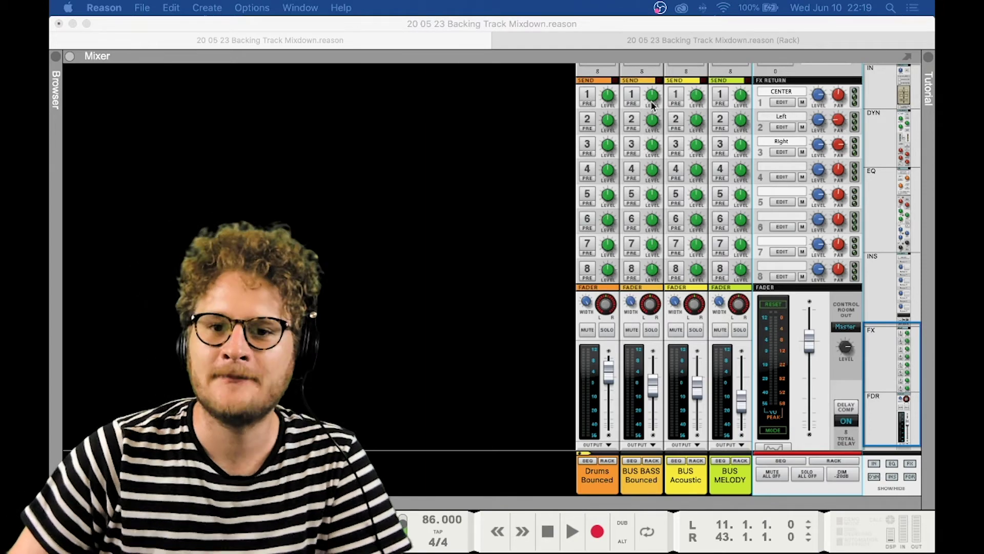
# Enable sends 1 to 3 on the Drums, BUS Acoustic and BUS MELODY channels, and only send 1 on BUS BASS
pyautogui.click(592, 93)
pyautogui.click(589, 122)
pyautogui.click(589, 145)
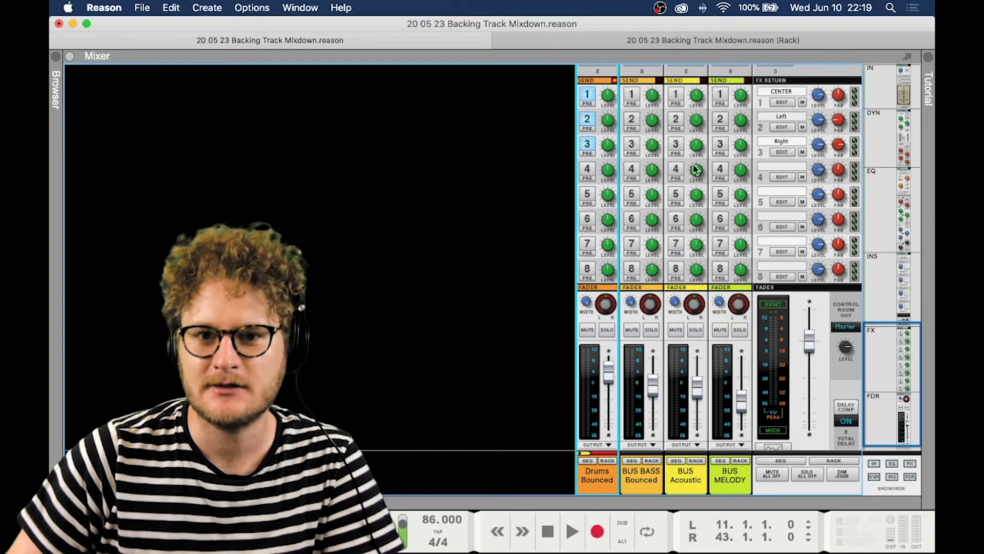
pyautogui.click(634, 97)
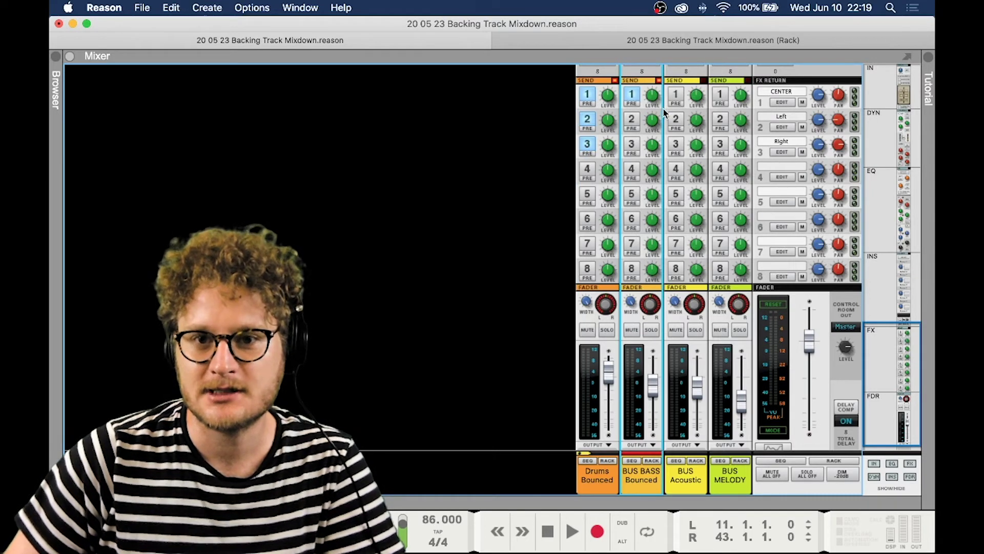
pyautogui.click(675, 96)
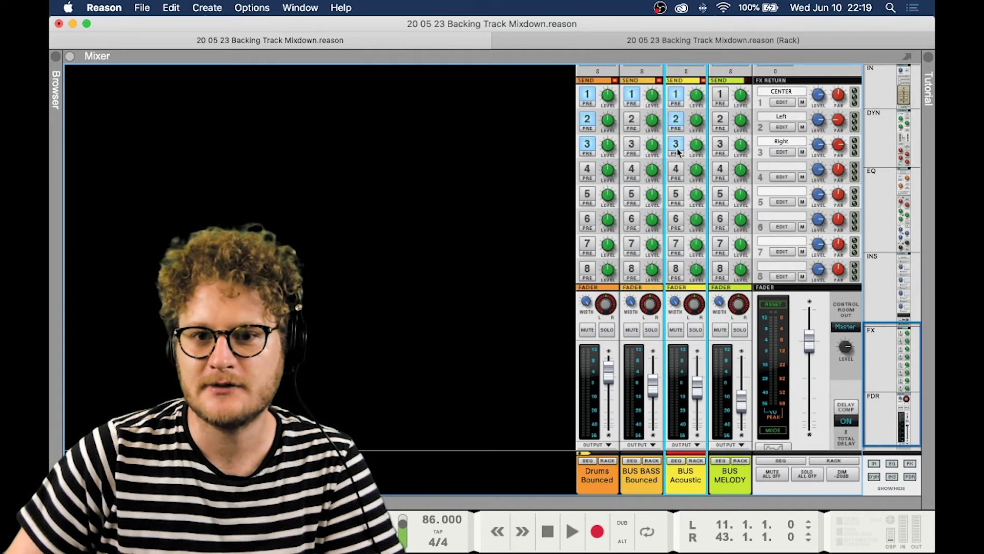
pyautogui.click(721, 96)
pyautogui.click(721, 122)
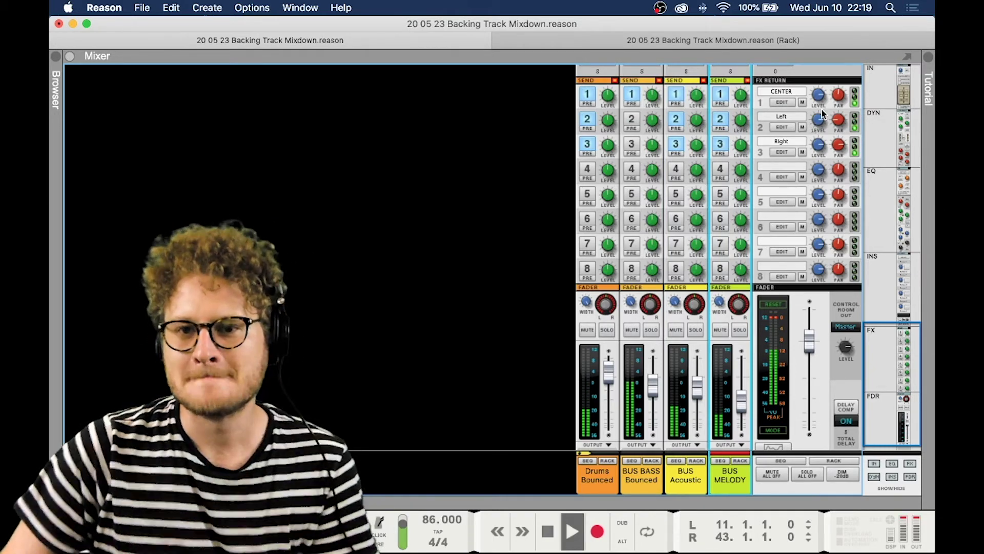
# Balance the CENTER, Left and Right reverb return levels during playback, toggling sends 2 and 3 on the channels to audition each reverb
pyautogui.click(819, 100)
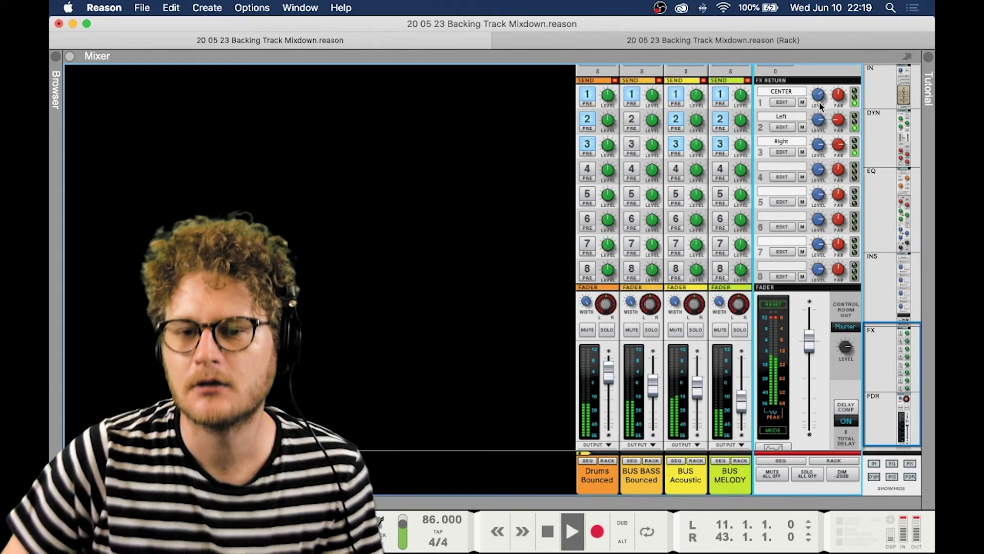
pyautogui.click(588, 148)
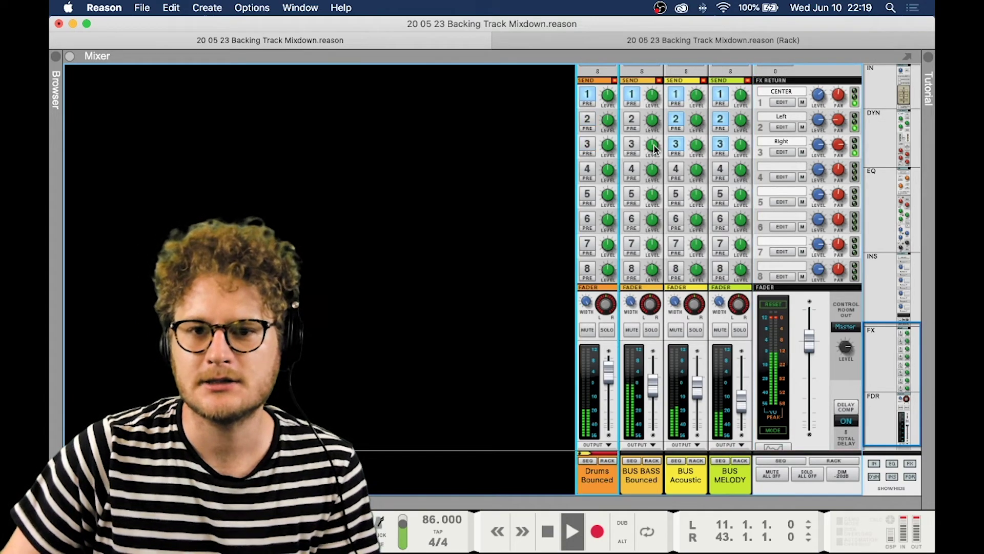
pyautogui.click(676, 146)
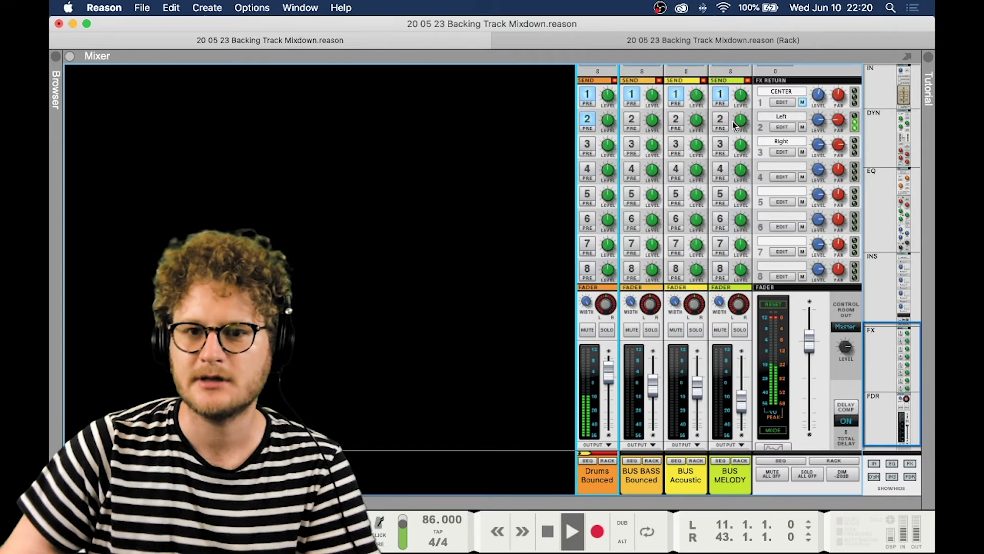
pyautogui.click(676, 121)
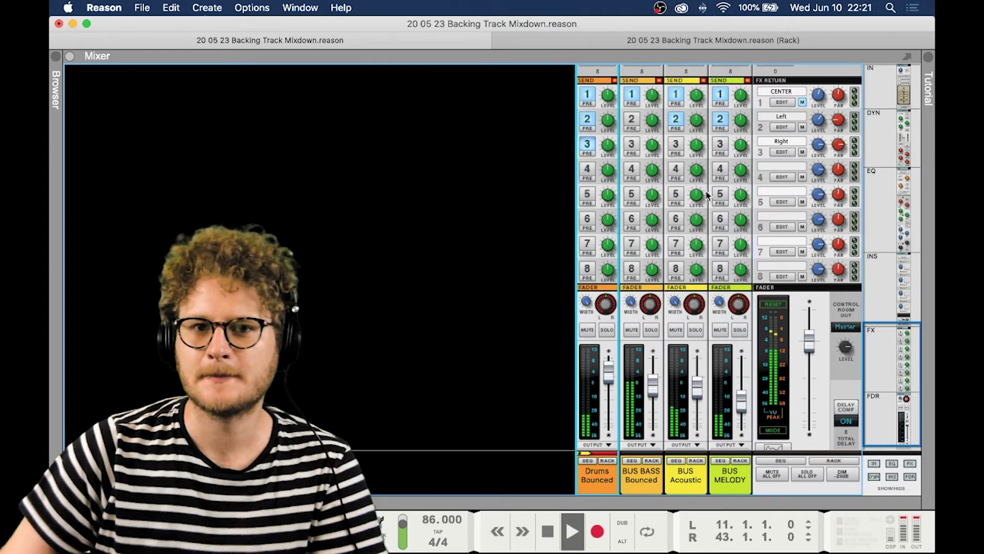
pyautogui.click(593, 147)
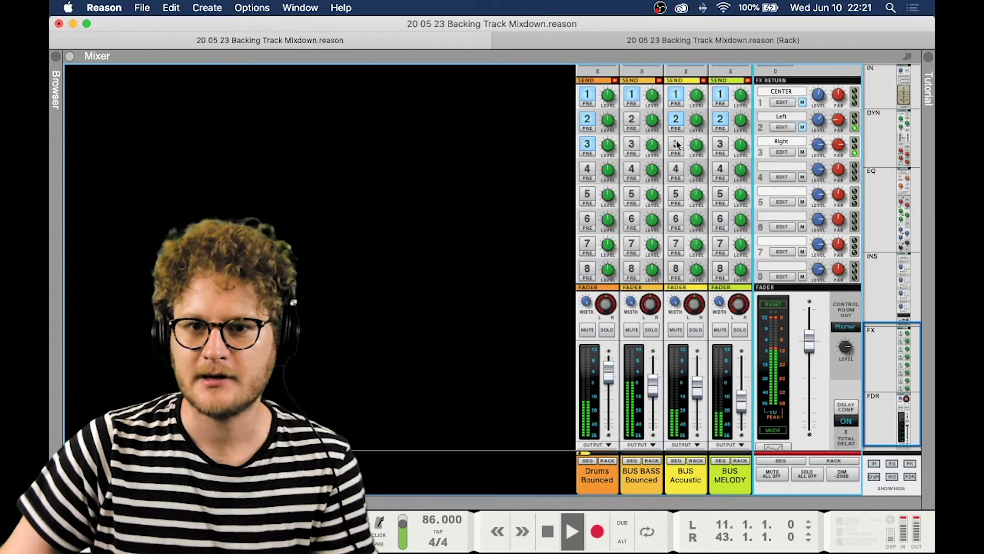
# Toggle the BUS BASS channel's mute during playback and close the Spectrum EQ window
pyautogui.click(633, 330)
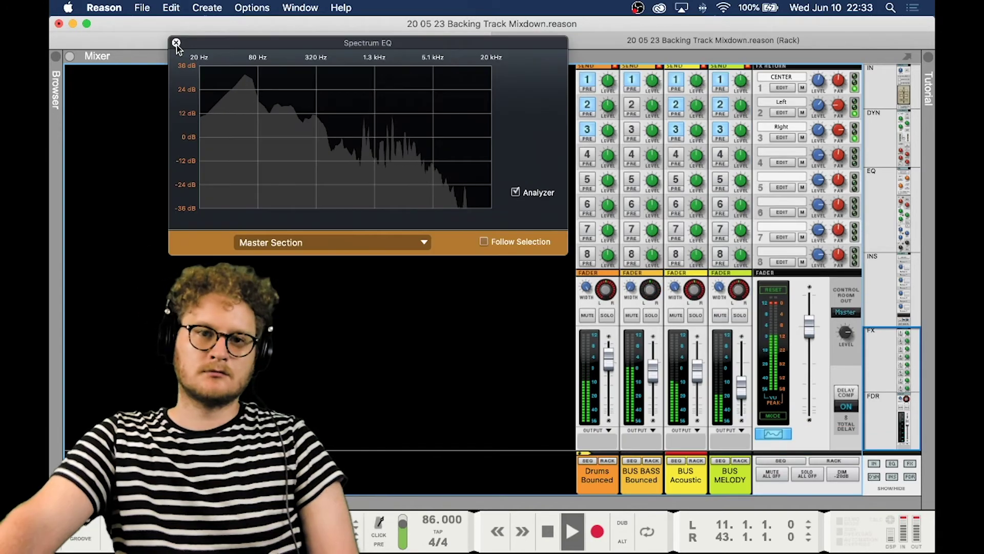
pyautogui.click(176, 43)
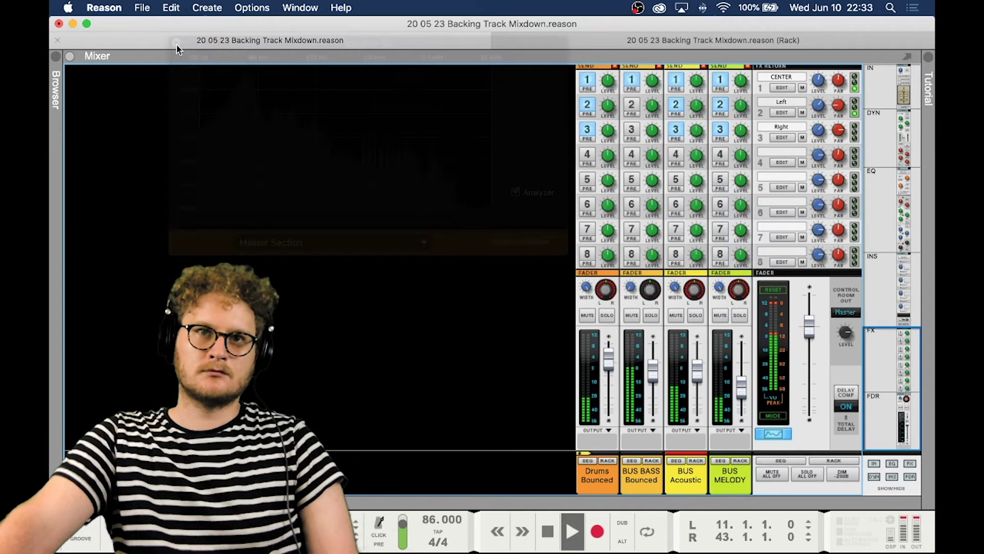